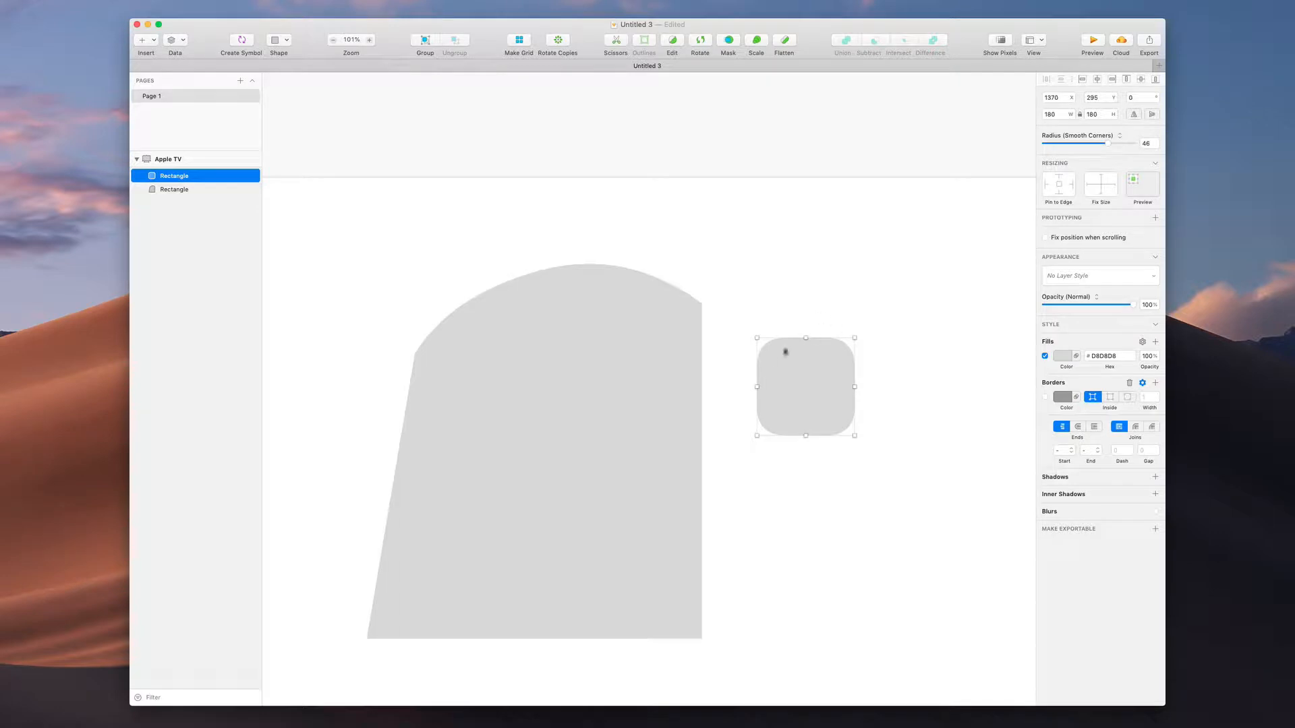
# Move the small rounded rectangle beside the larger shape, unlock its proportions and resize it to about 329 × 424
pyautogui.moveTo(805, 393); pyautogui.dragTo(761, 358)
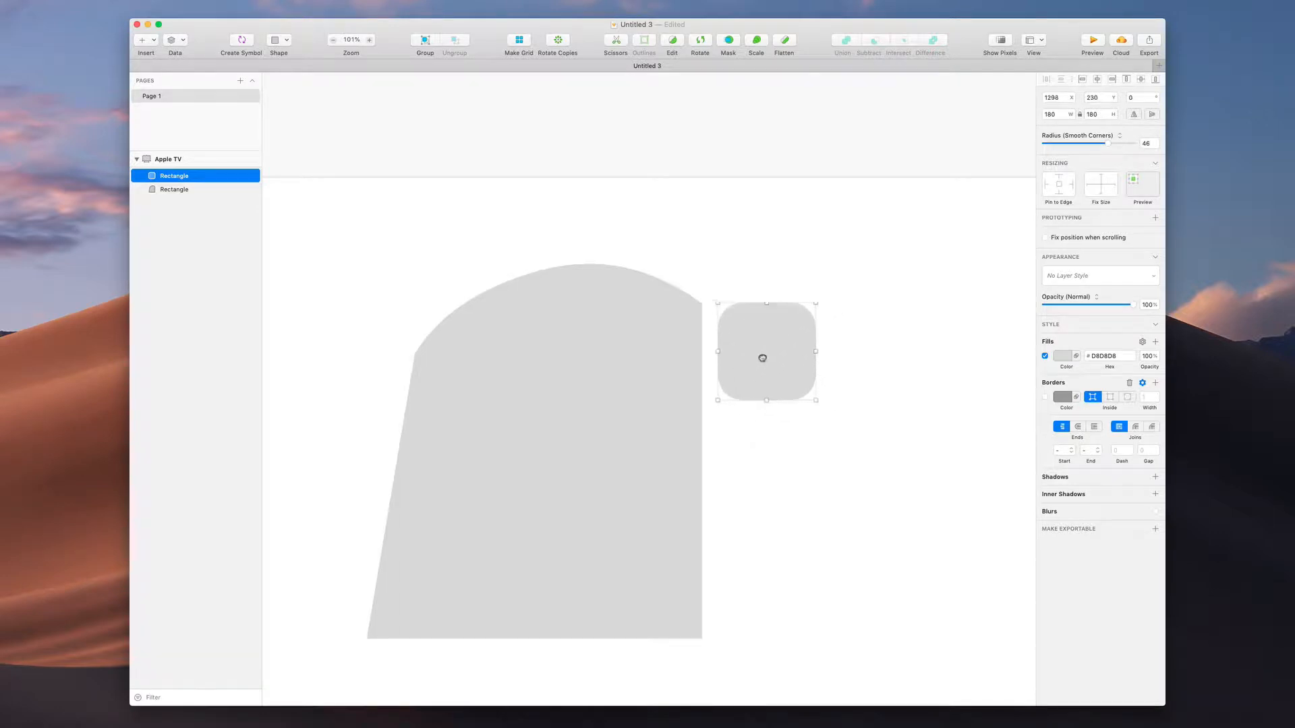
pyautogui.moveTo(813, 401); pyautogui.dragTo(958, 543)
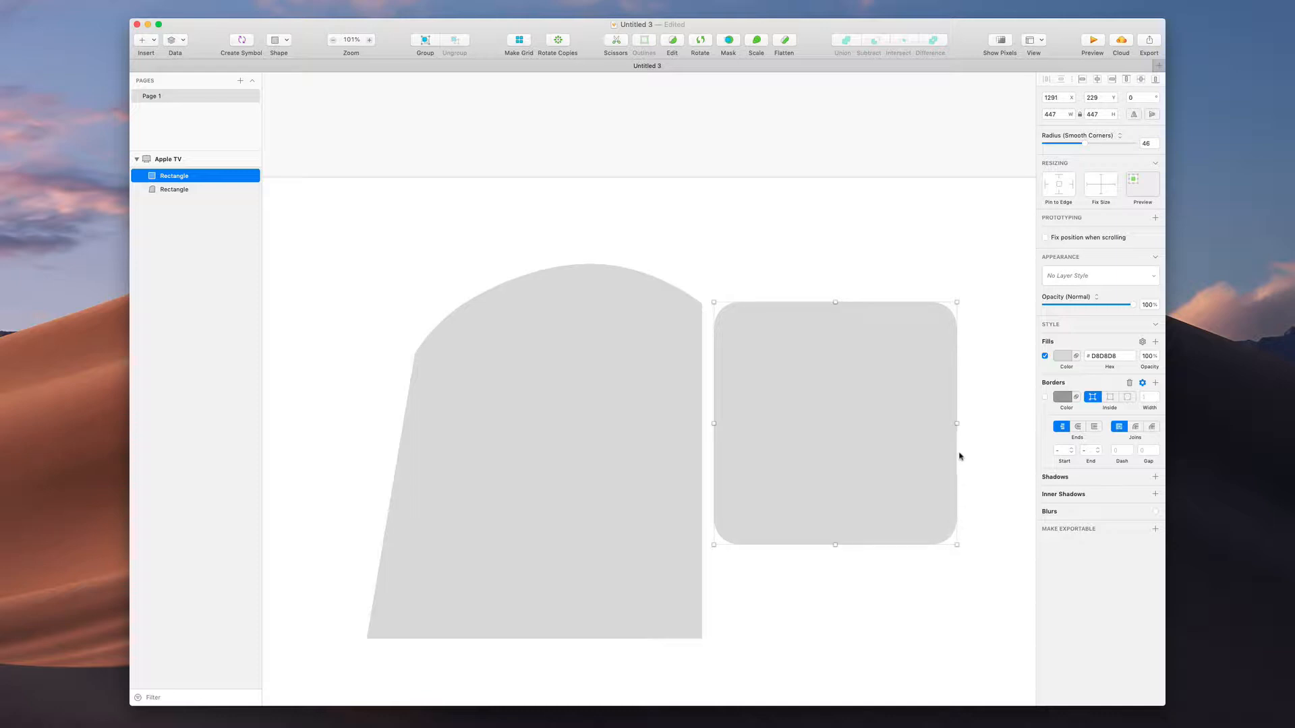
pyautogui.moveTo(957, 424)
pyautogui.mouseDown()
pyautogui.moveTo(810, 435)
pyautogui.moveTo(927, 408)
pyautogui.moveTo(777, 437)
pyautogui.moveTo(952, 414)
pyautogui.moveTo(826, 437)
pyautogui.moveTo(938, 424)
pyautogui.mouseUp()
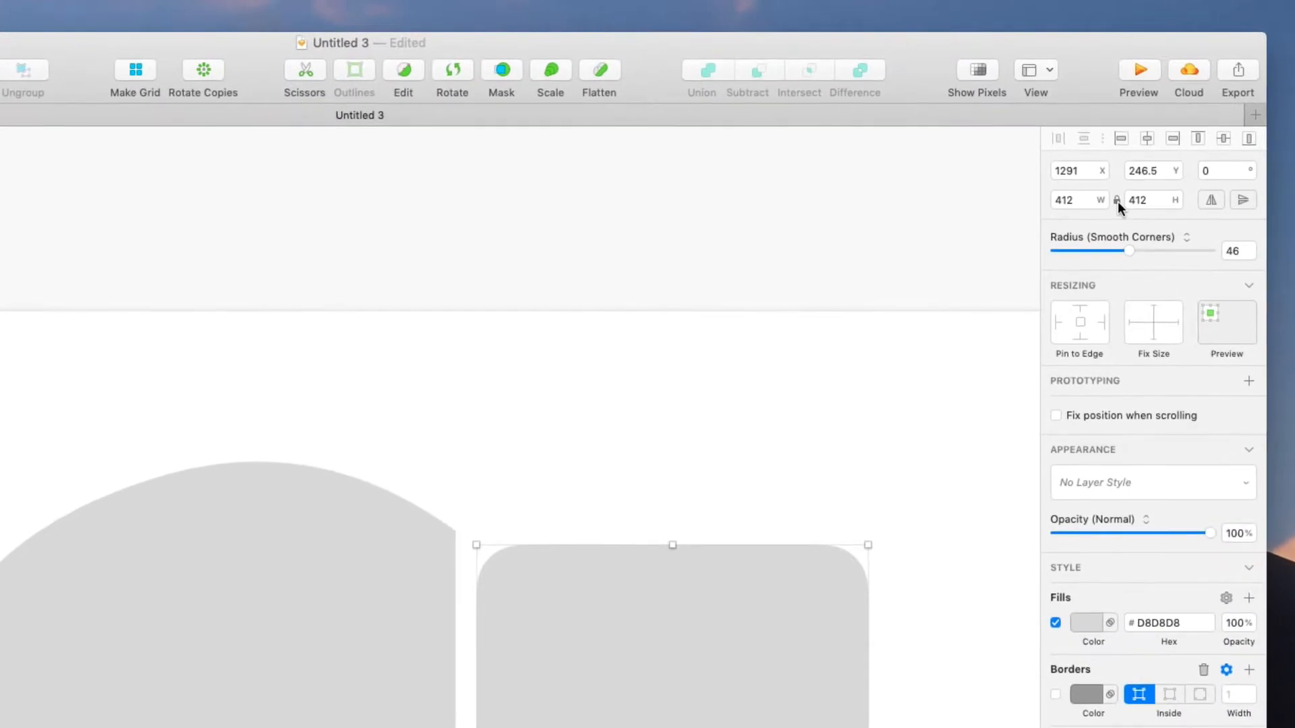
pyautogui.click(1117, 200)
pyautogui.moveTo(868, 725); pyautogui.dragTo(737, 725)
pyautogui.moveTo(737, 546); pyautogui.dragTo(789, 533)
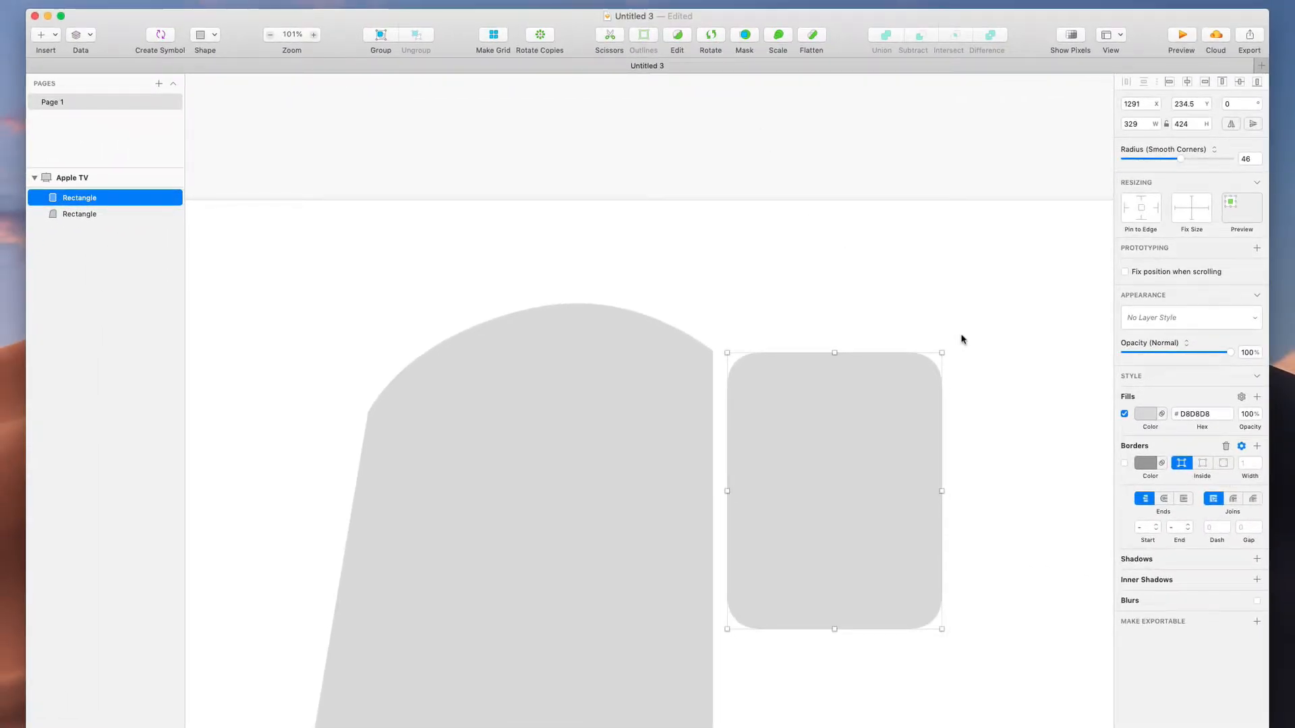
# Rotate the rounded rectangle freehand about its centre to about 20° using the Rotate tool
pyautogui.press('super')
pyautogui.press('shift')
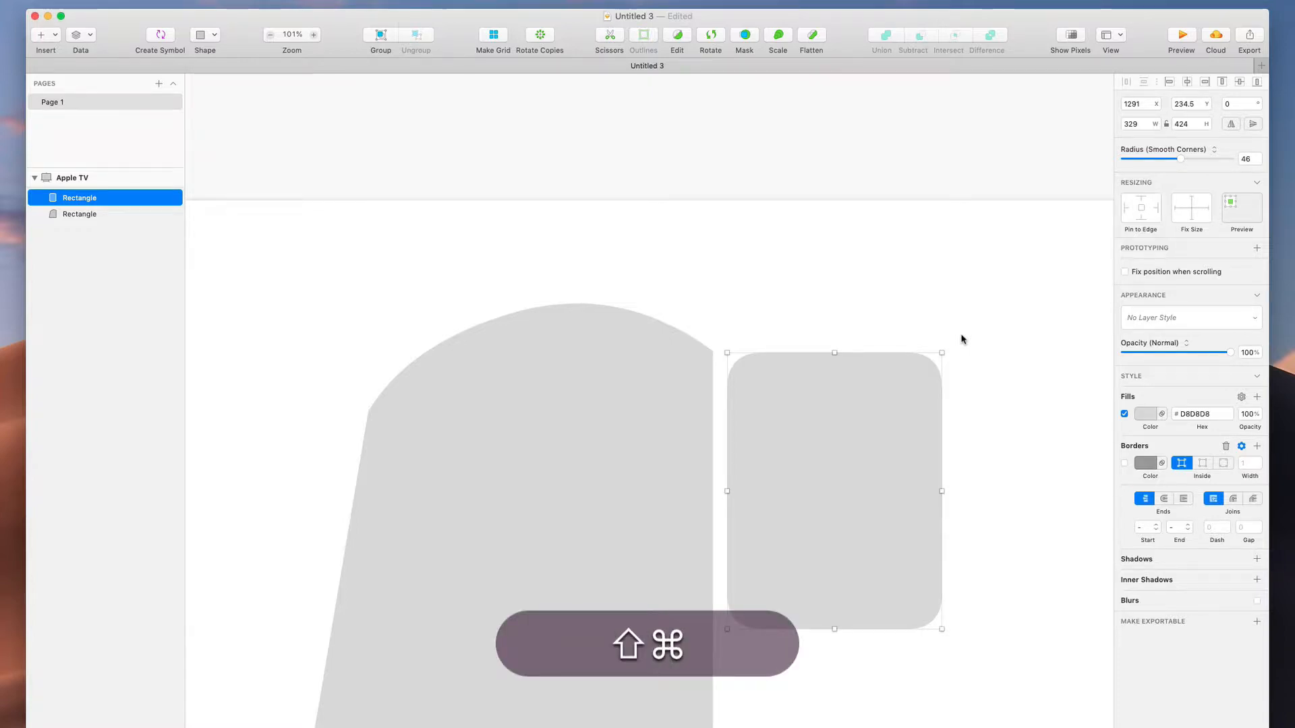
pyautogui.press('shift+super+r')
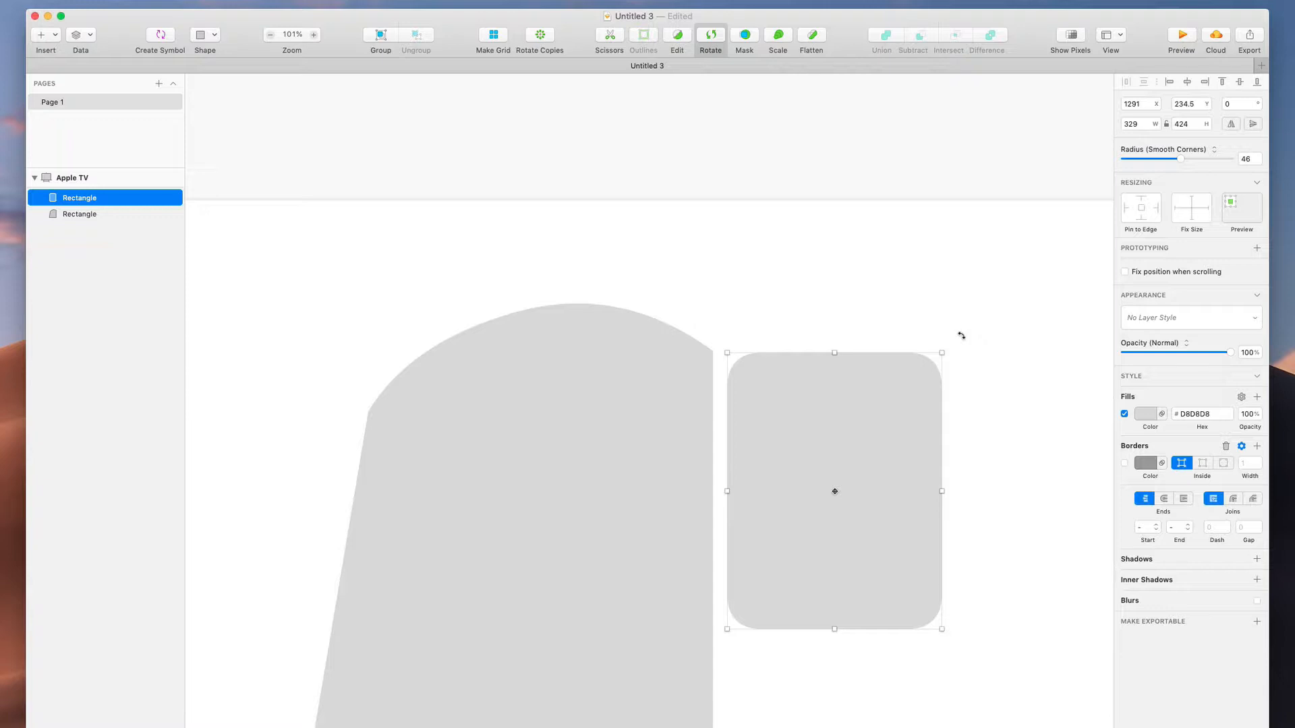
pyautogui.moveTo(962, 336); pyautogui.dragTo(976, 368)
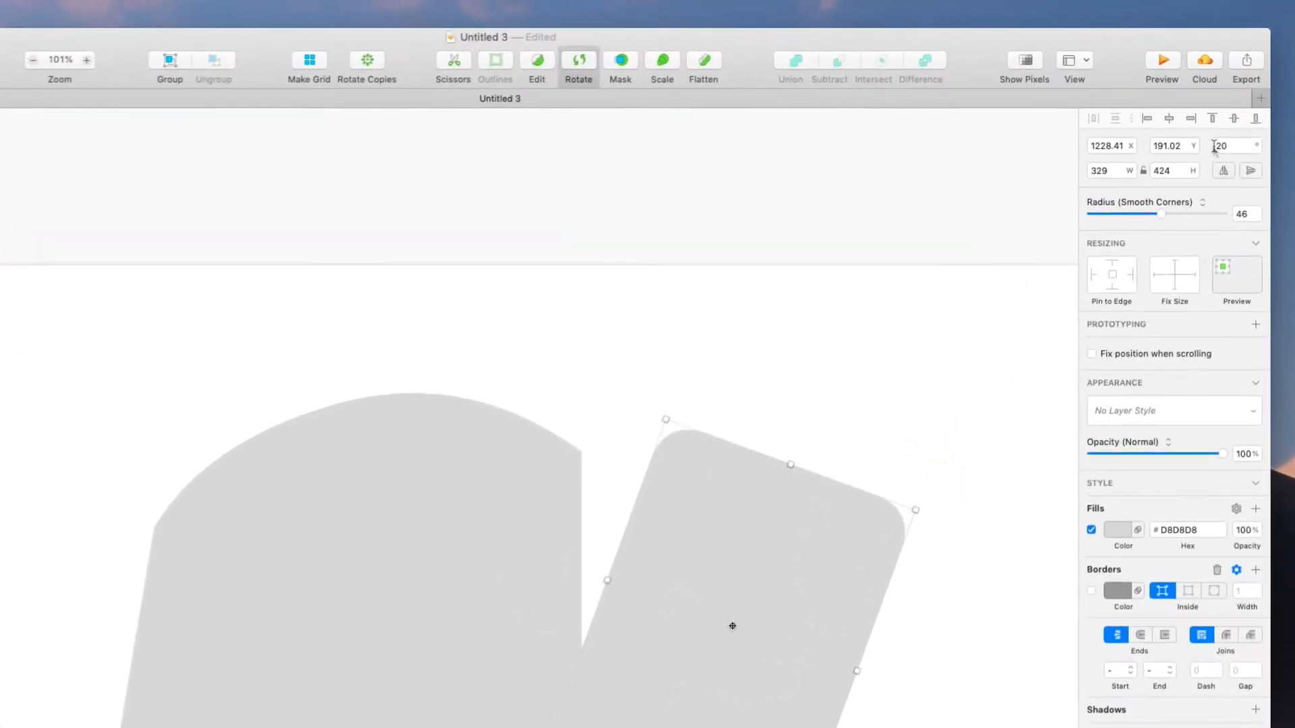
# Set the rounded rectangle's rotation to exactly 45°, then to 46°
pyautogui.click(1214, 147)
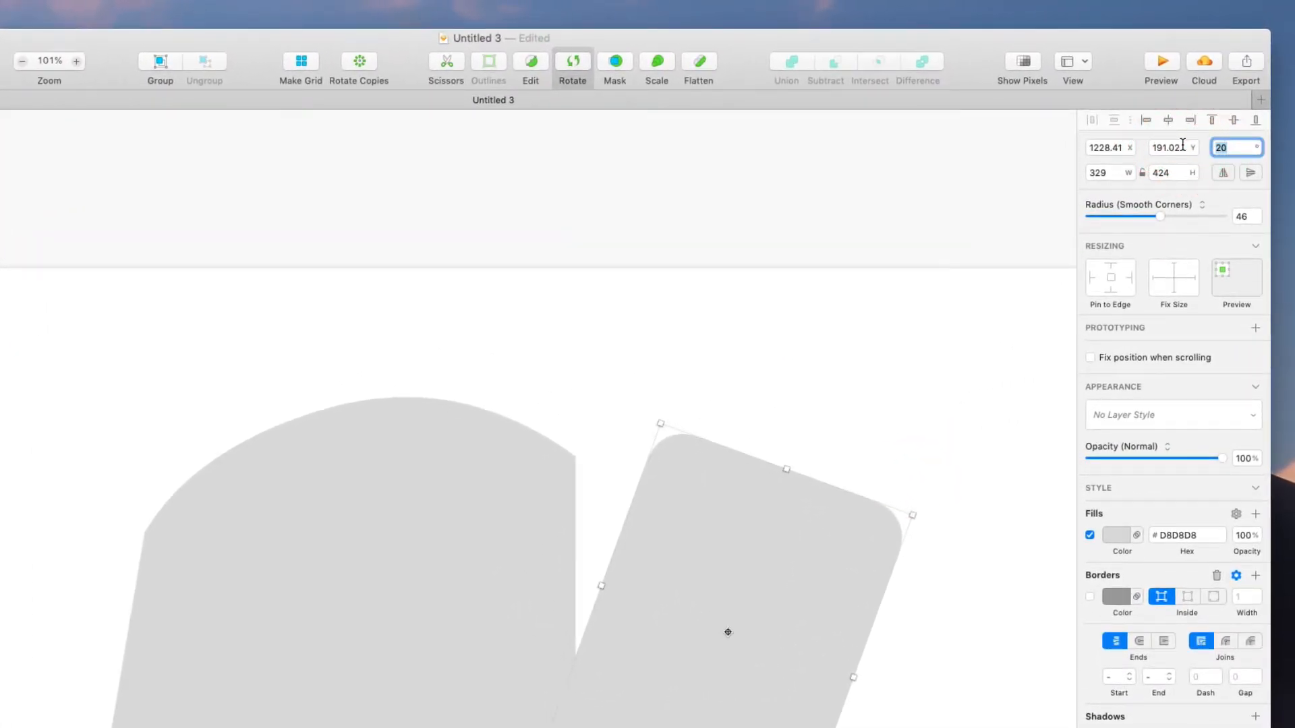
pyautogui.write('45')
pyautogui.press('Return')
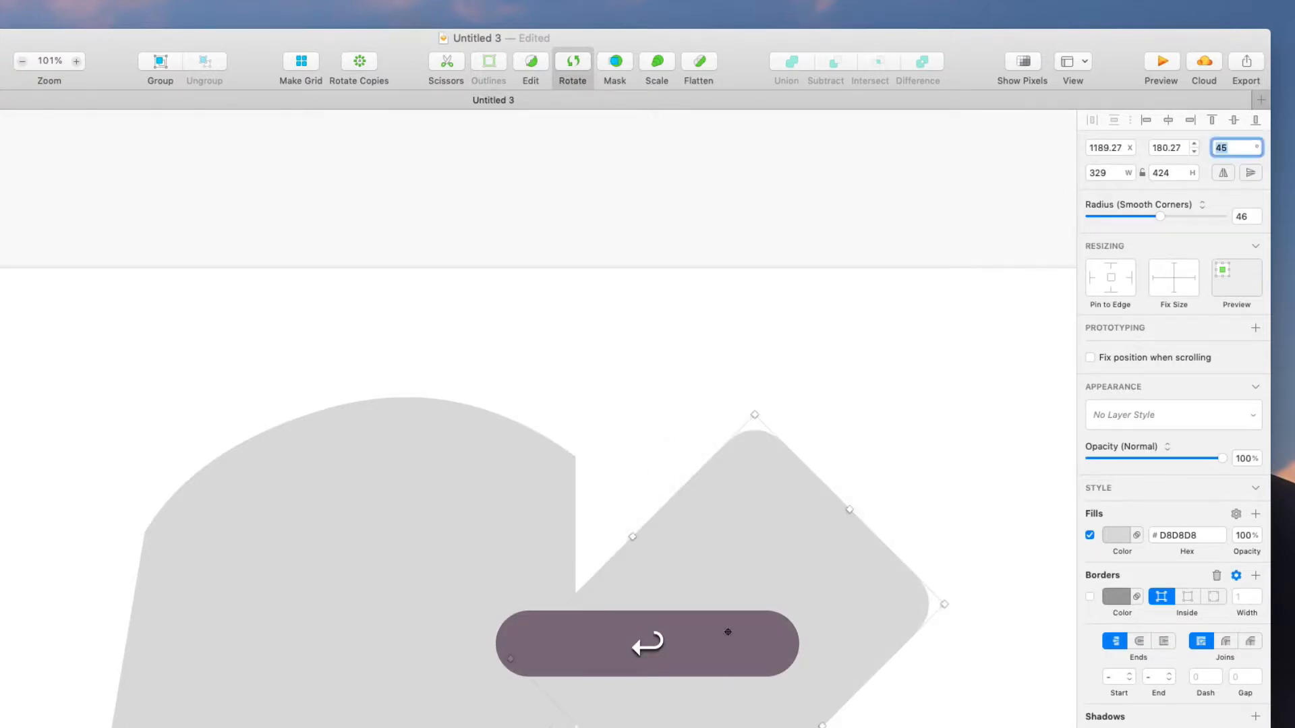
pyautogui.press('Right')
pyautogui.press('BackSpace')
pyautogui.write('6')
pyautogui.press('Return')
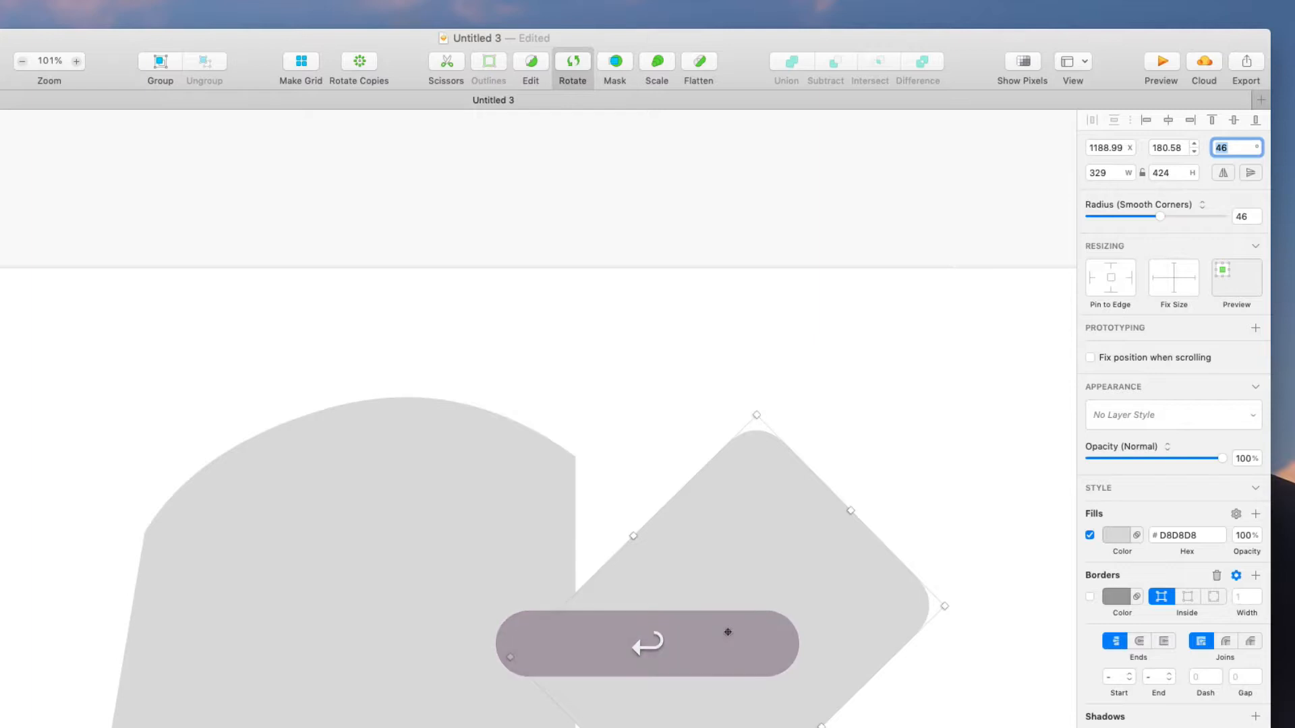
pyautogui.press('Right')
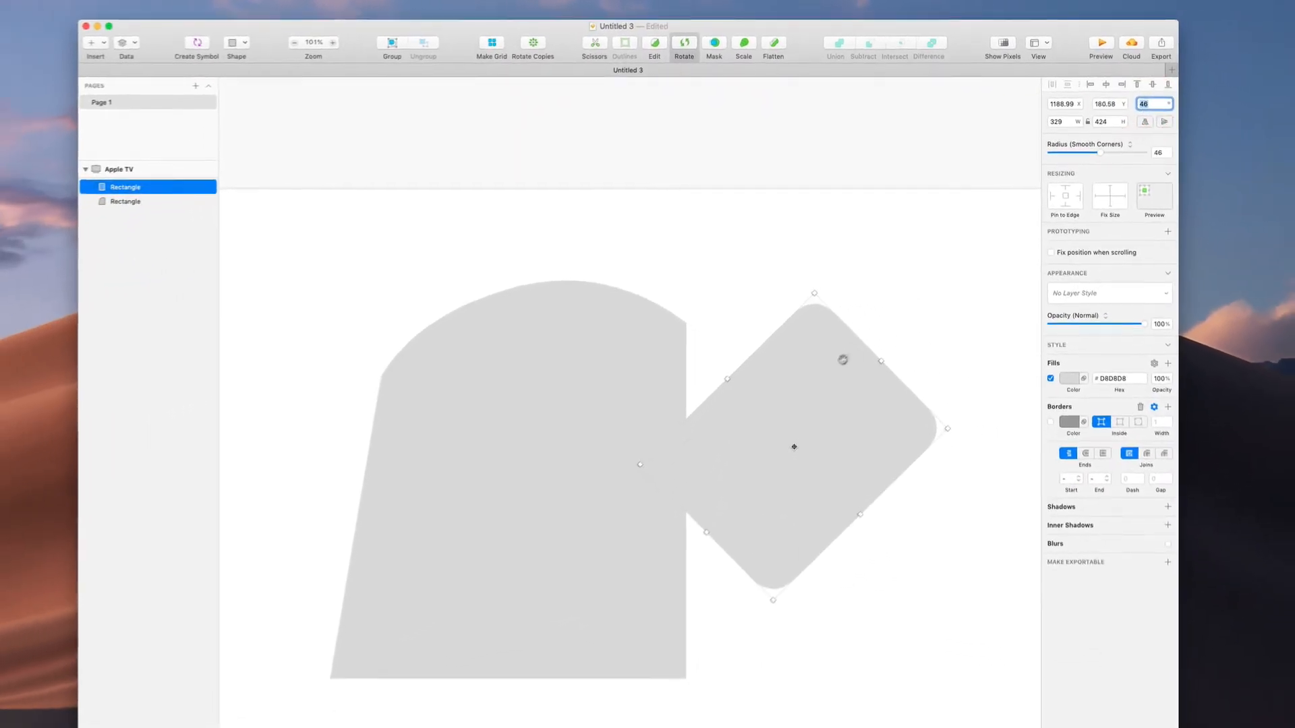
# Alternately rotate and move the rounded rectangle several times, ending at about 52° and clear of the larger shape's right edge
pyautogui.moveTo(830, 253); pyautogui.dragTo(719, 224)
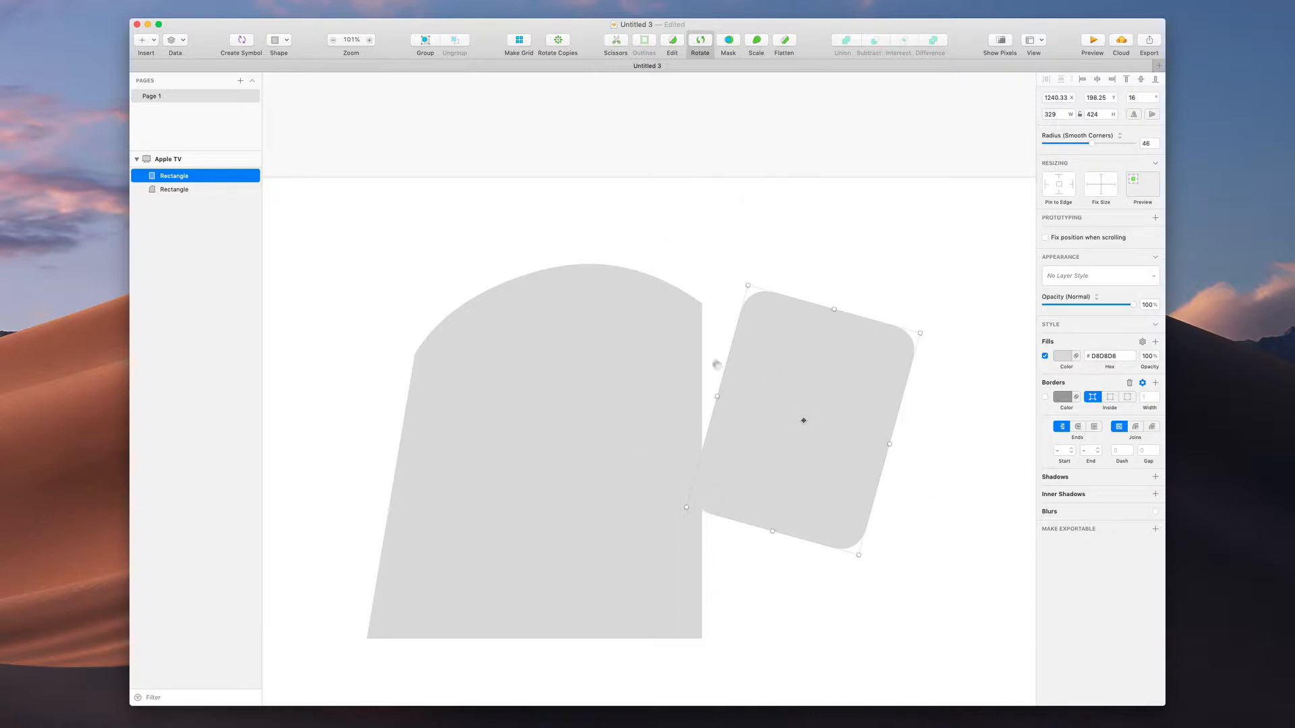
pyautogui.moveTo(810, 395); pyautogui.dragTo(850, 360)
pyautogui.moveTo(786, 227); pyautogui.dragTo(878, 263)
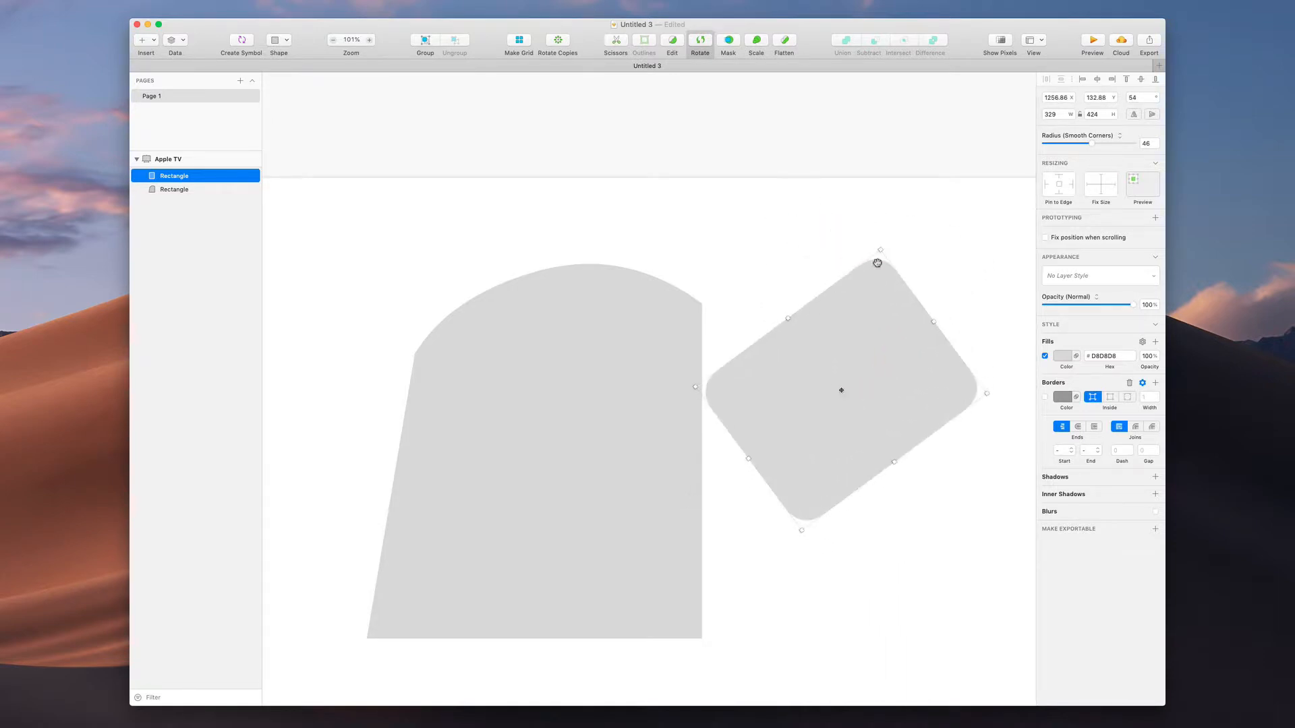
pyautogui.moveTo(877, 327); pyautogui.dragTo(820, 357)
pyautogui.moveTo(829, 241); pyautogui.dragTo(780, 245)
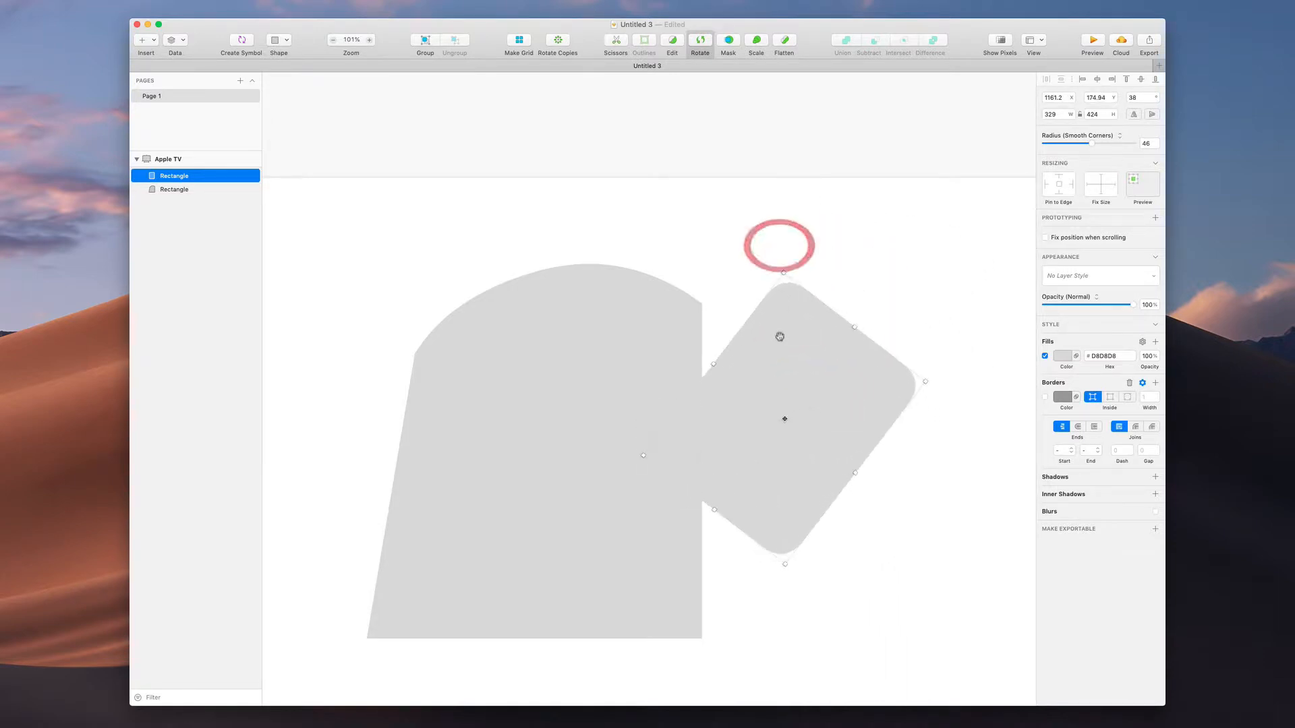
pyautogui.moveTo(780, 336); pyautogui.dragTo(851, 293)
pyautogui.moveTo(850, 192); pyautogui.dragTo(892, 206)
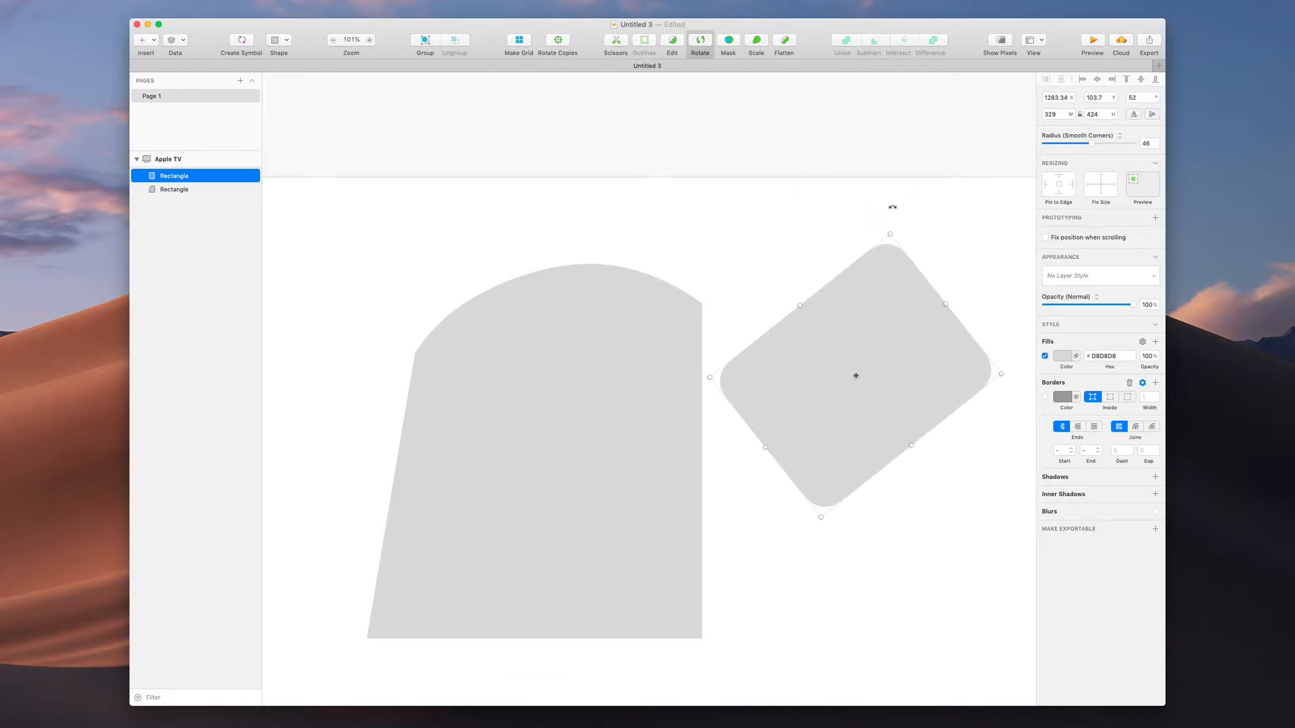
# Finish rotating and move the rounded rectangle over the larger shape's right edge, at about X 1114, Y 90
pyautogui.press('Return')
pyautogui.press('super+shift+r')
pyautogui.moveTo(885, 308); pyautogui.dragTo(794, 299)
pyautogui.click(868, 262)
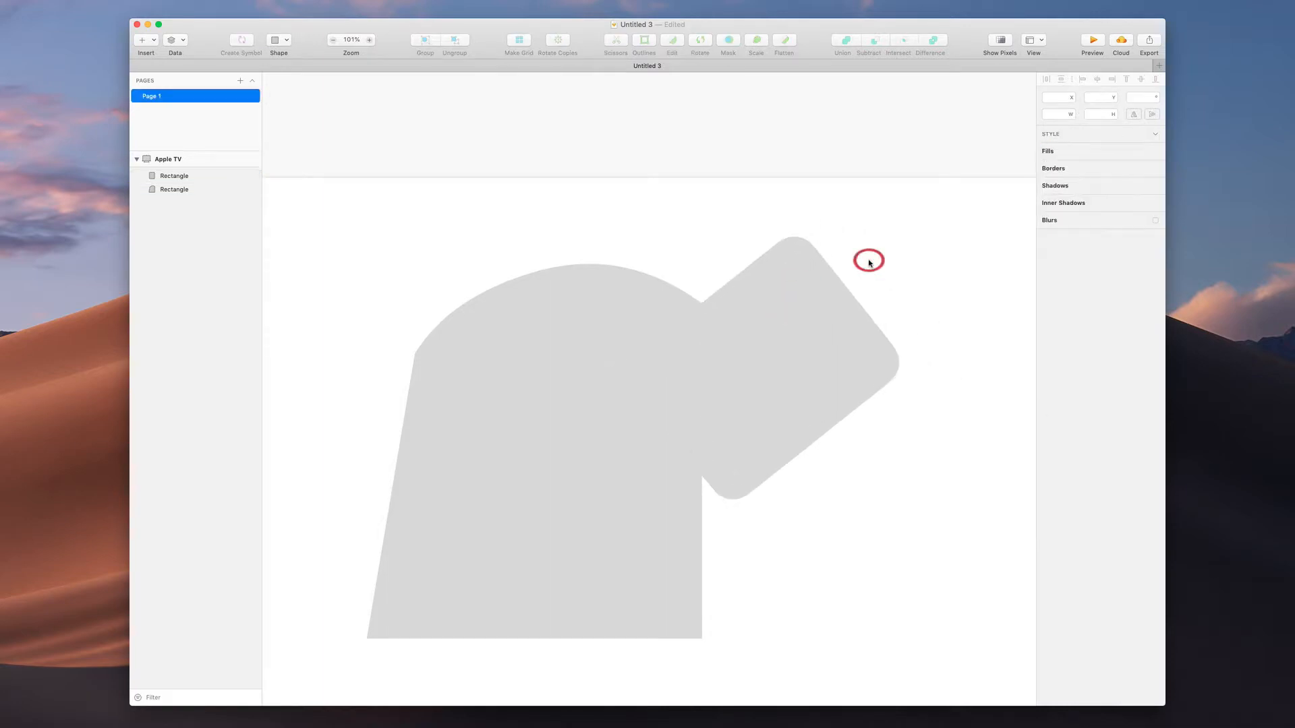
# Delete the large arched shape and the rotated rounded rectangle from the artboard
pyautogui.click(549, 370)
pyautogui.press('BackSpace')
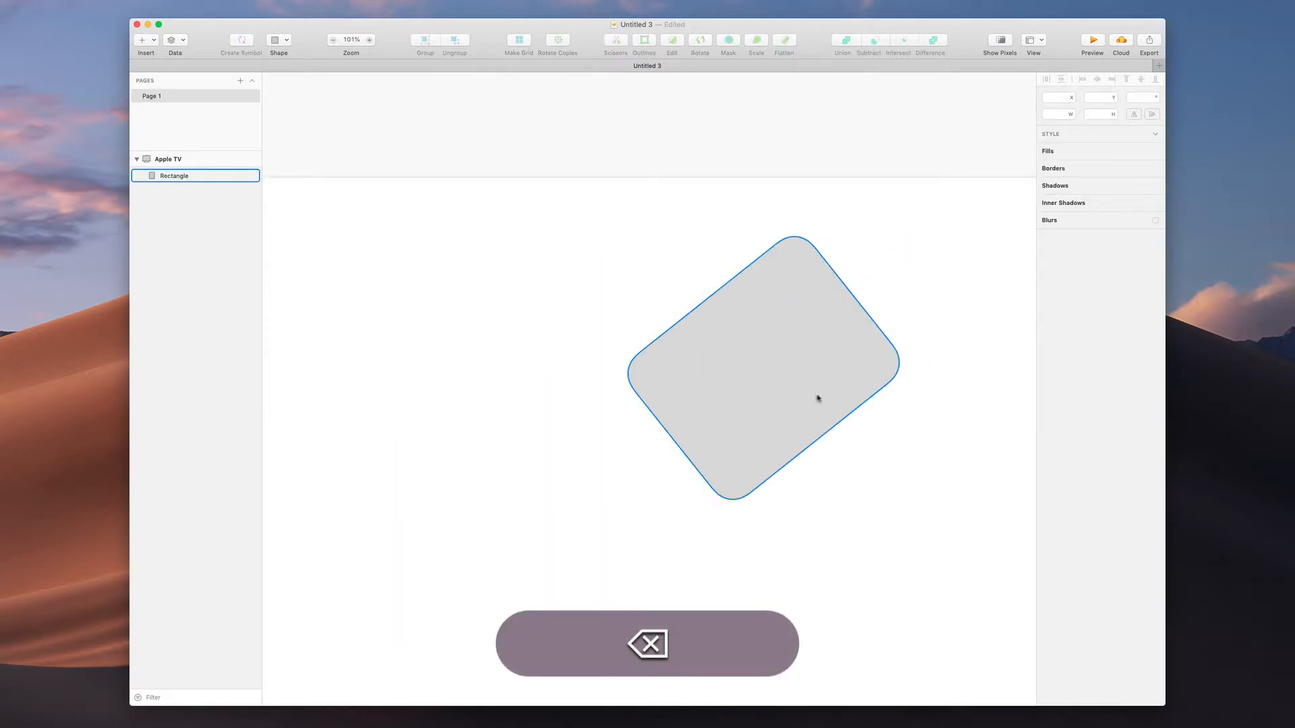
pyautogui.click(714, 380)
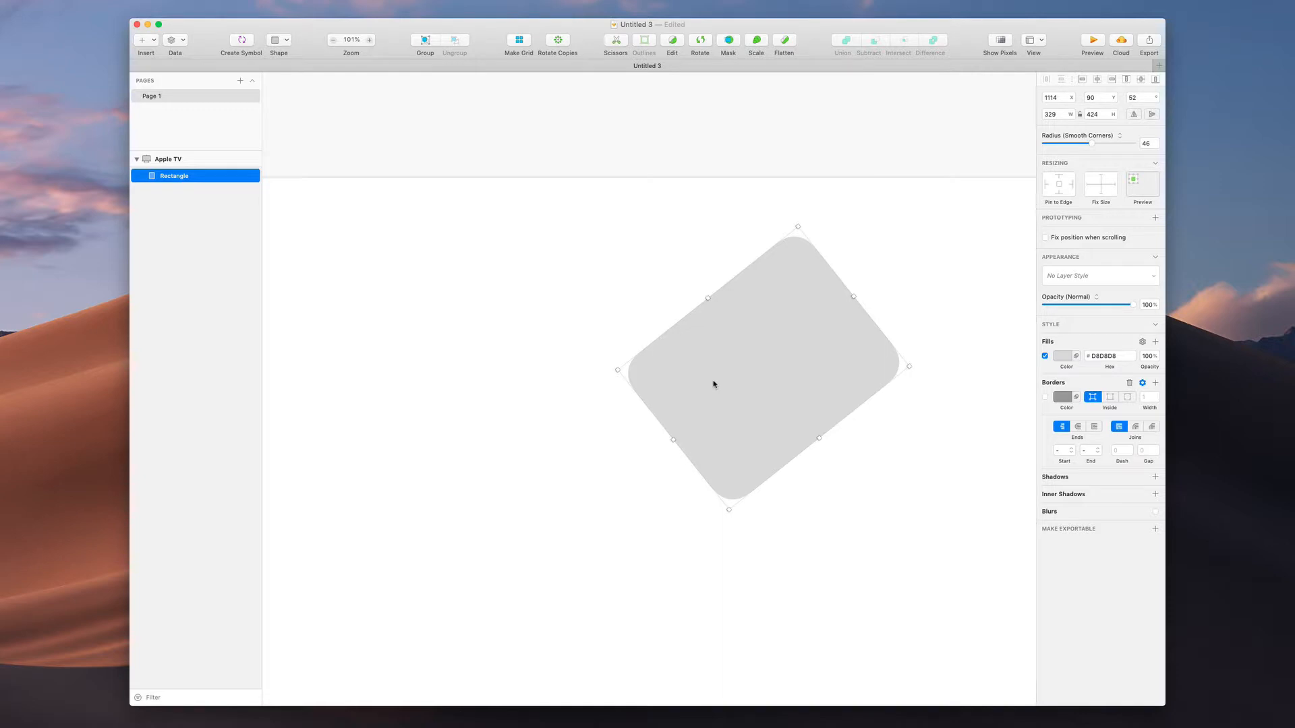
pyautogui.press('BackSpace')
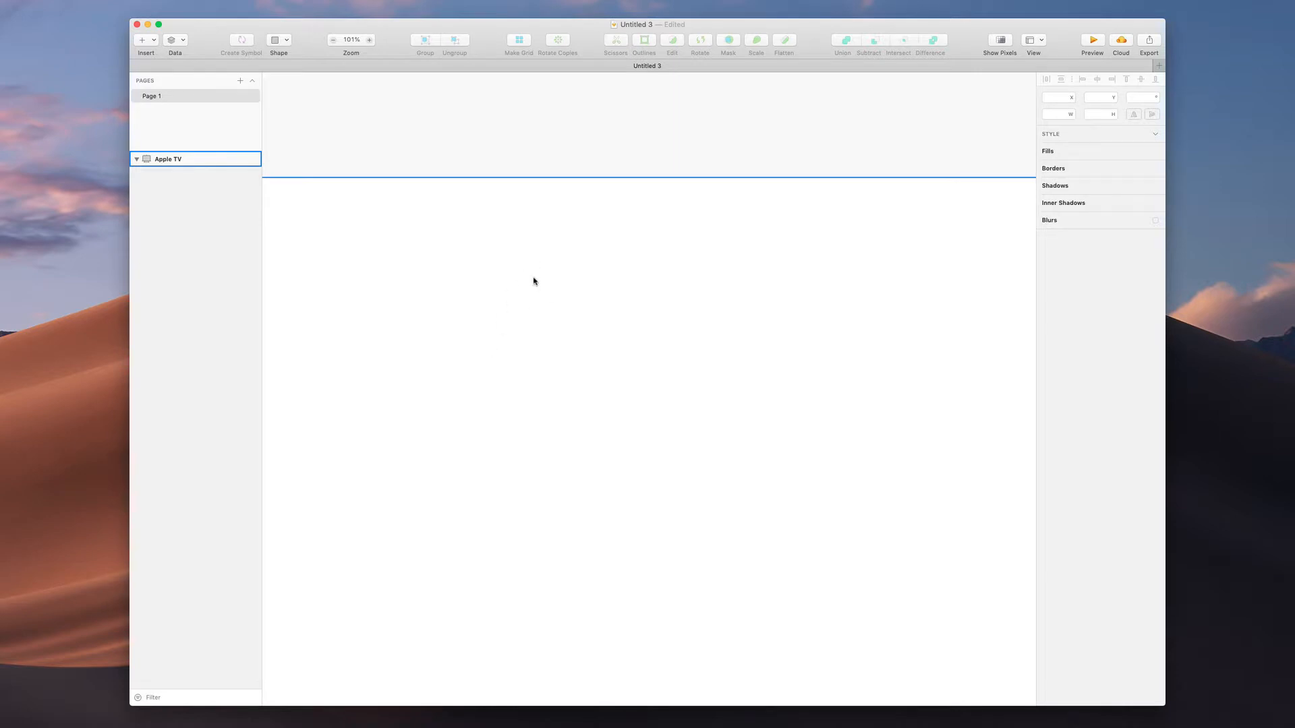
# Draw a perfect circle about 510 px in diameter in the middle of the Apple TV artboard
pyautogui.scroll(-2, 534, 281)
pyautogui.scroll(-2, 533, 282)
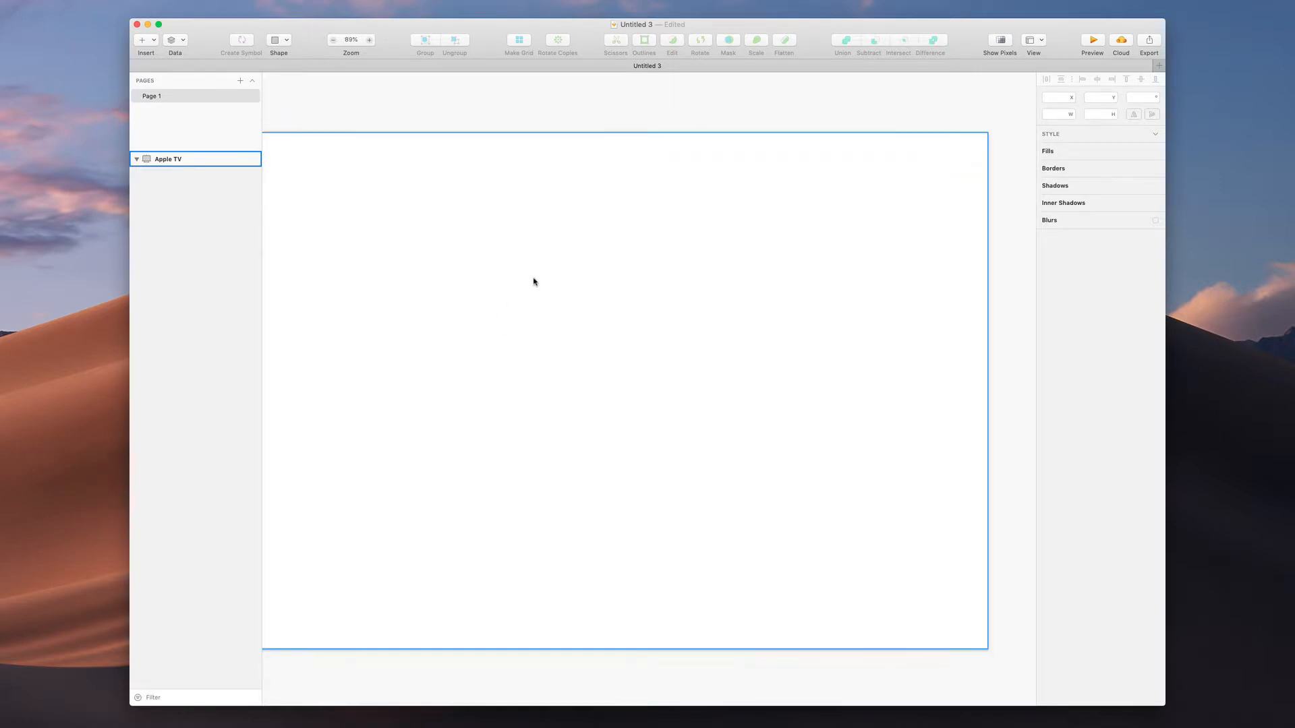
pyautogui.hscroll(-3, 534, 281)
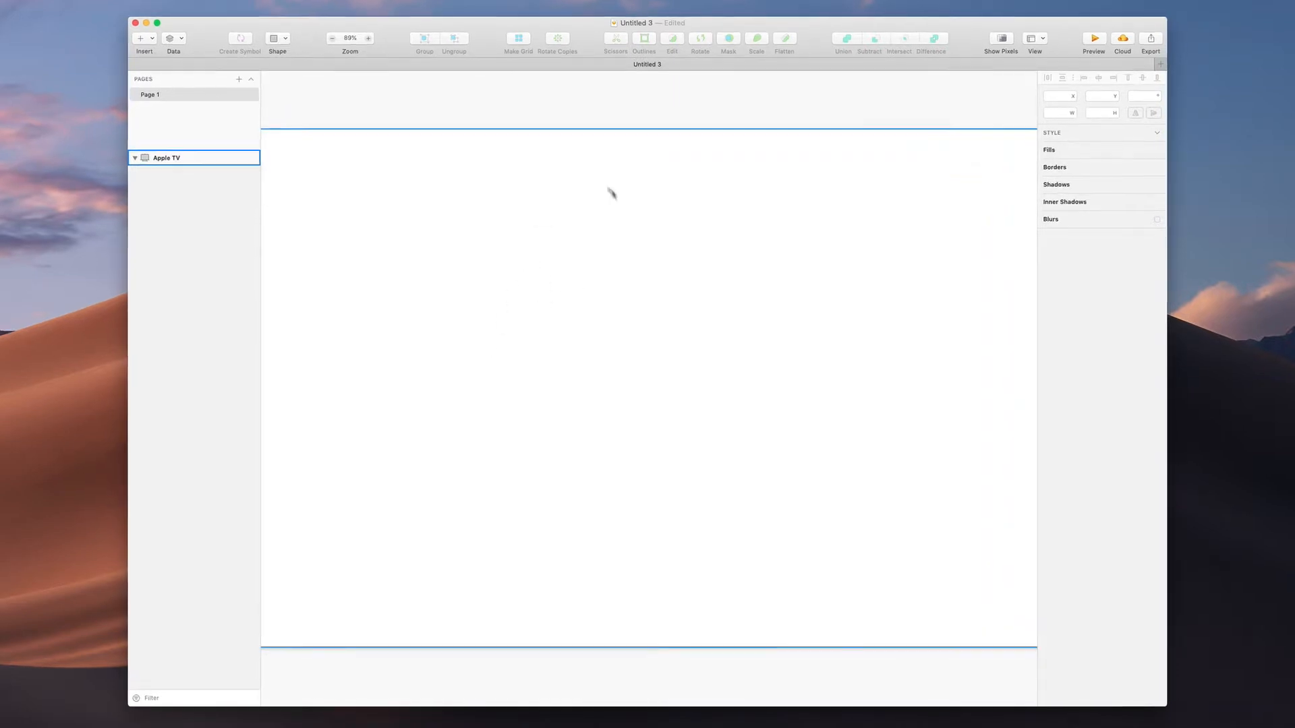
pyautogui.press('r')
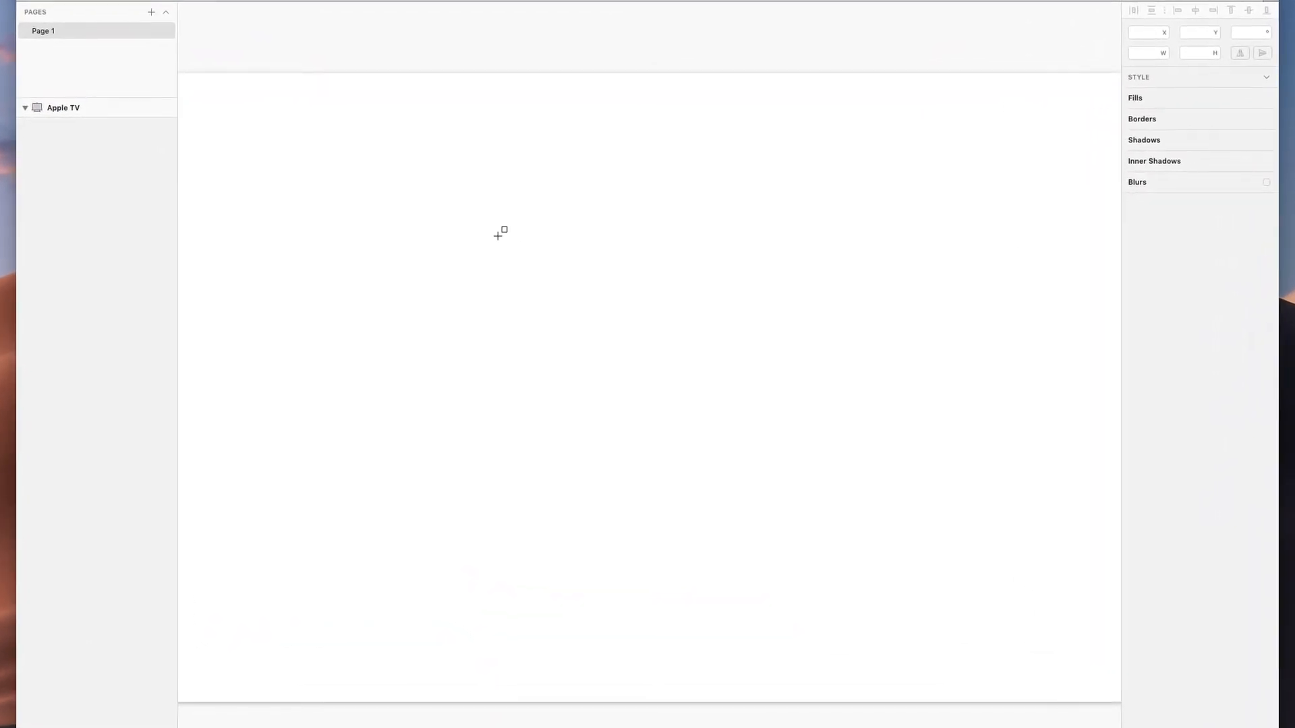
pyautogui.press('o')
pyautogui.moveTo(481, 196); pyautogui.dragTo(780, 495)
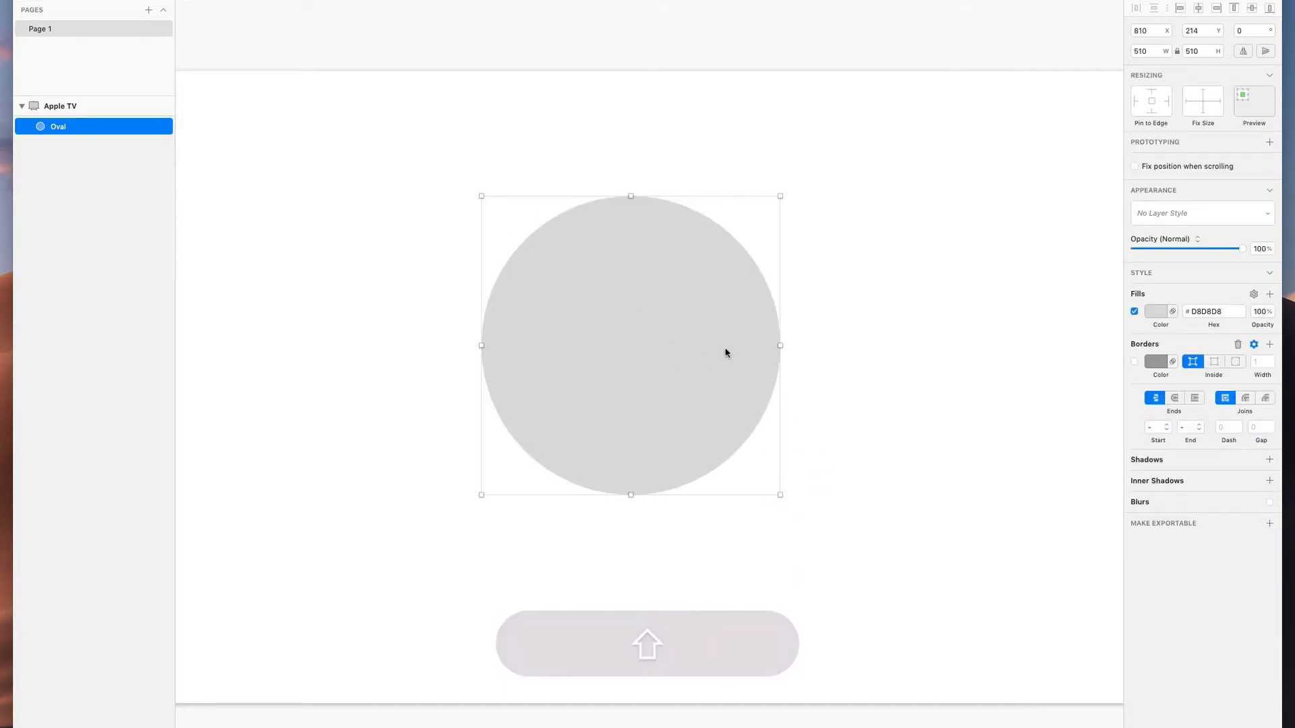
# Edit the circle's path and delete its rightmost anchor point
pyautogui.doubleClick(725, 349)
pyautogui.click(780, 346)
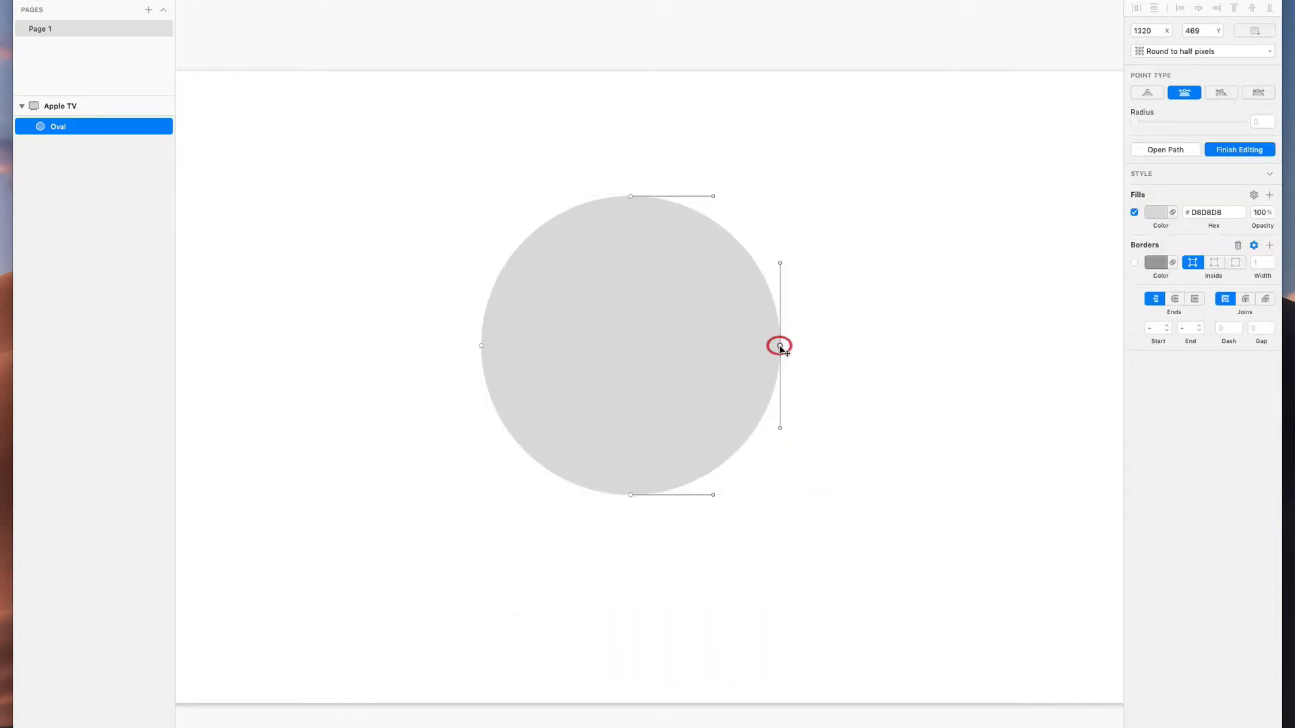
pyautogui.press('BackSpace')
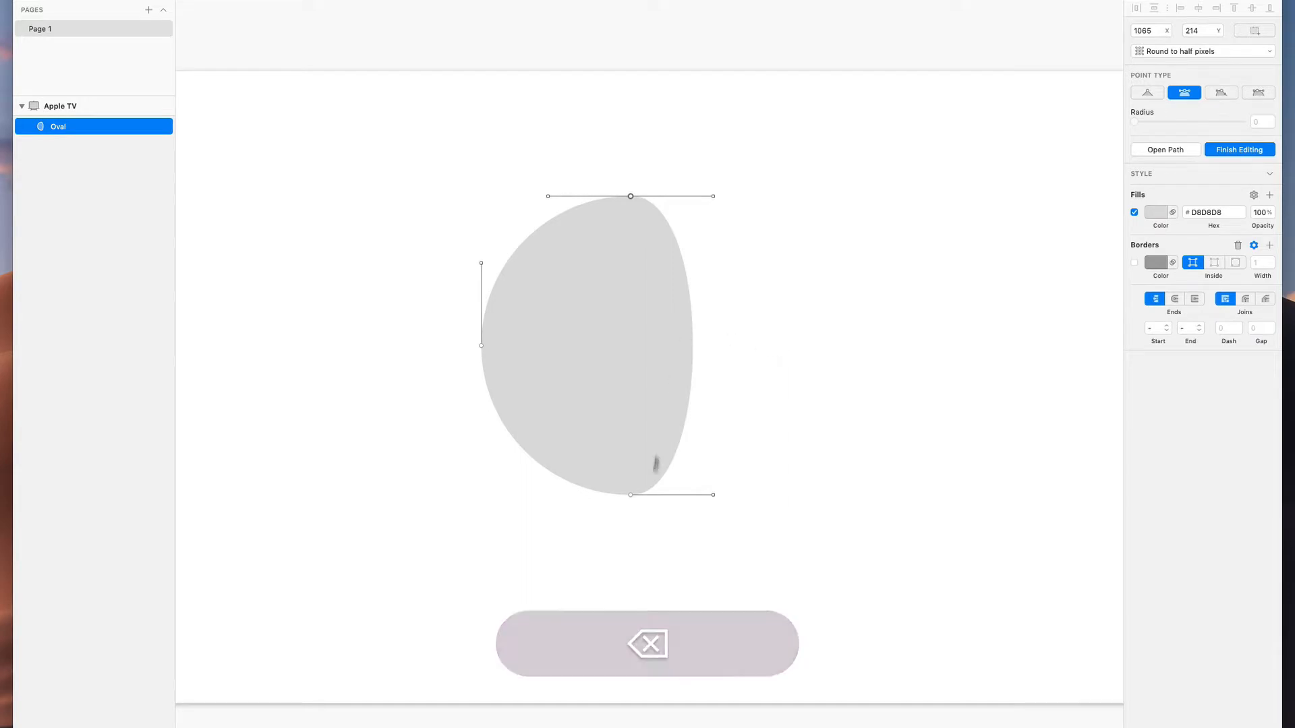
# Change the shape's bottom and top anchor points to the point type with independent handles
pyautogui.click(629, 495)
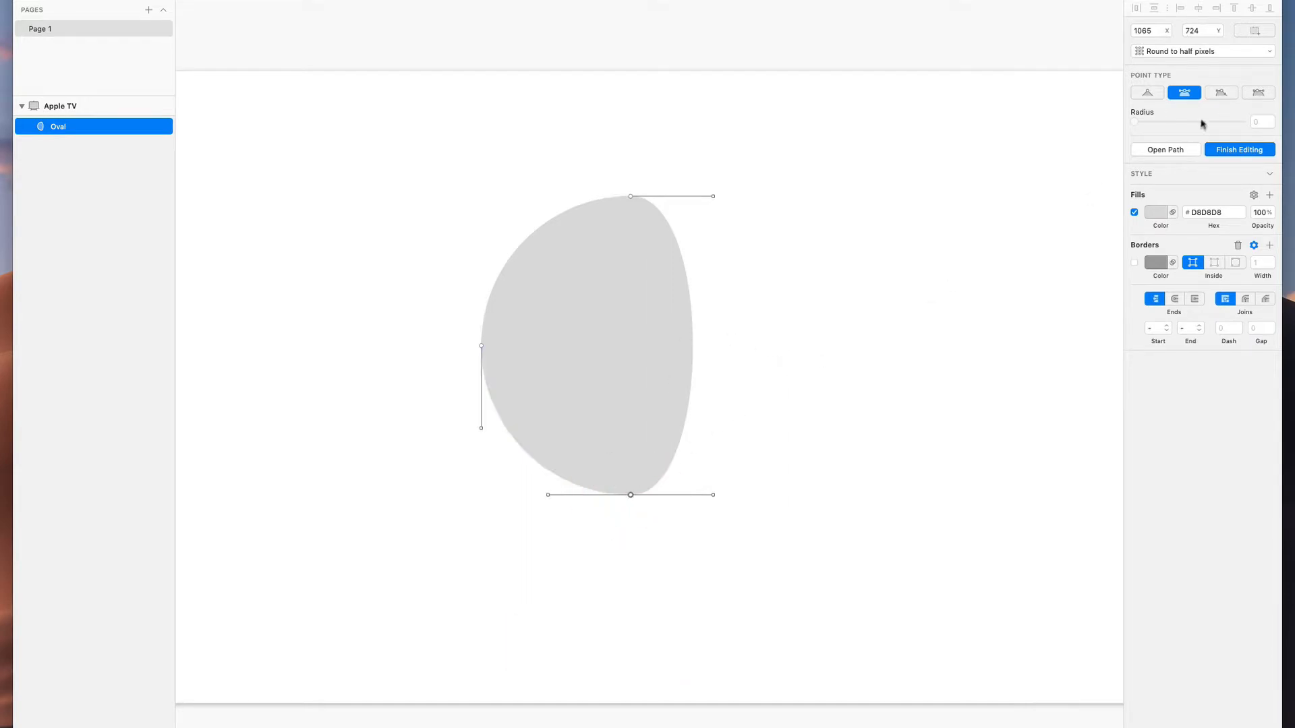
pyautogui.click(1222, 93)
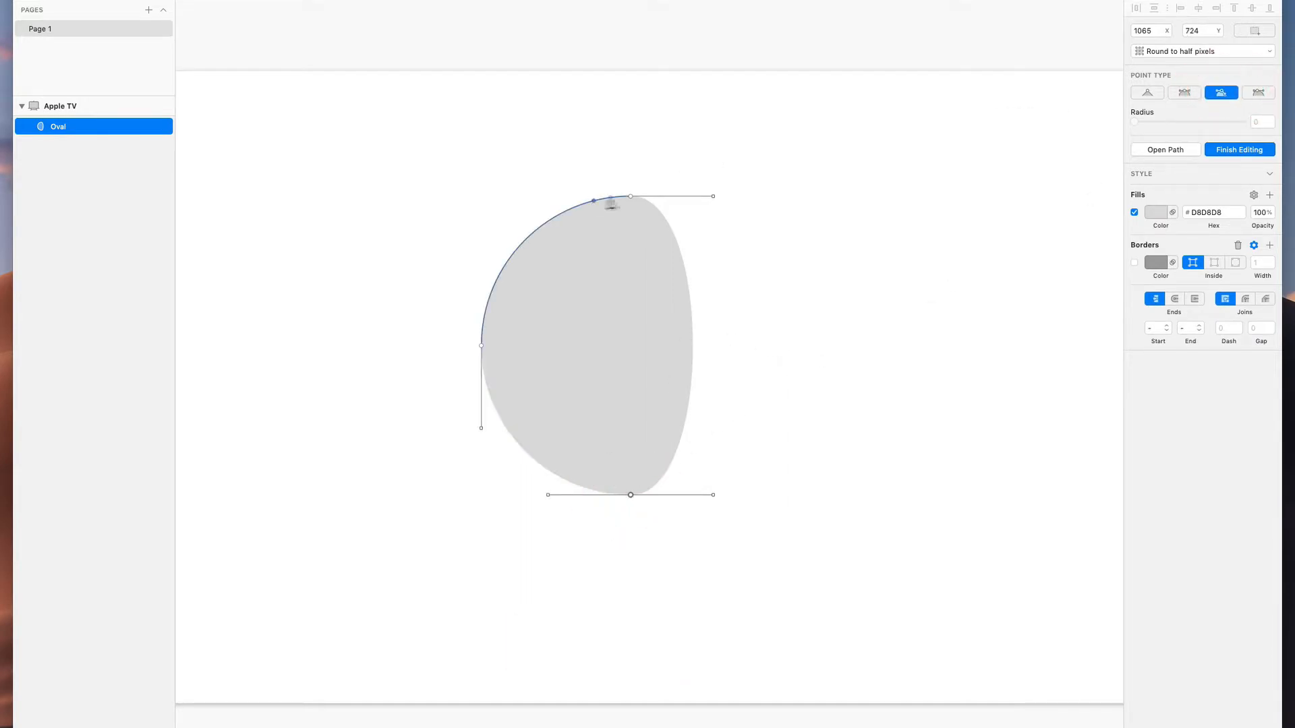
pyautogui.click(630, 196)
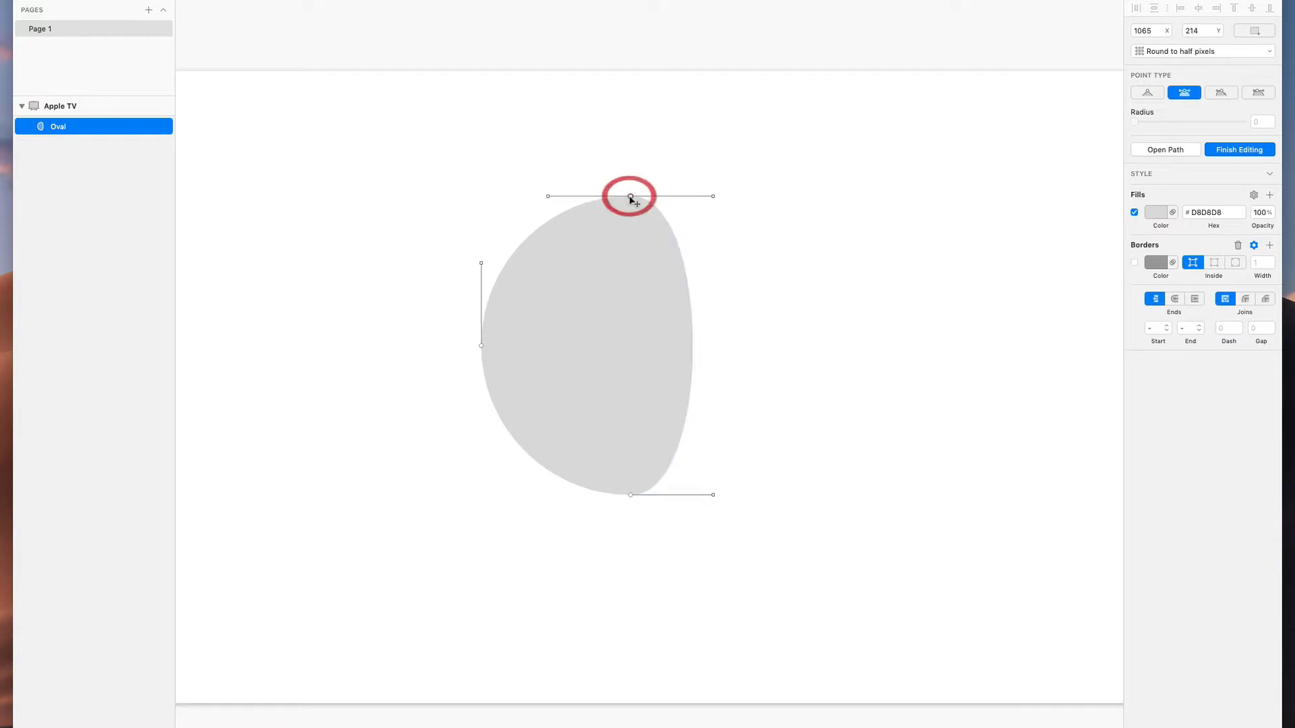
pyautogui.click(1223, 94)
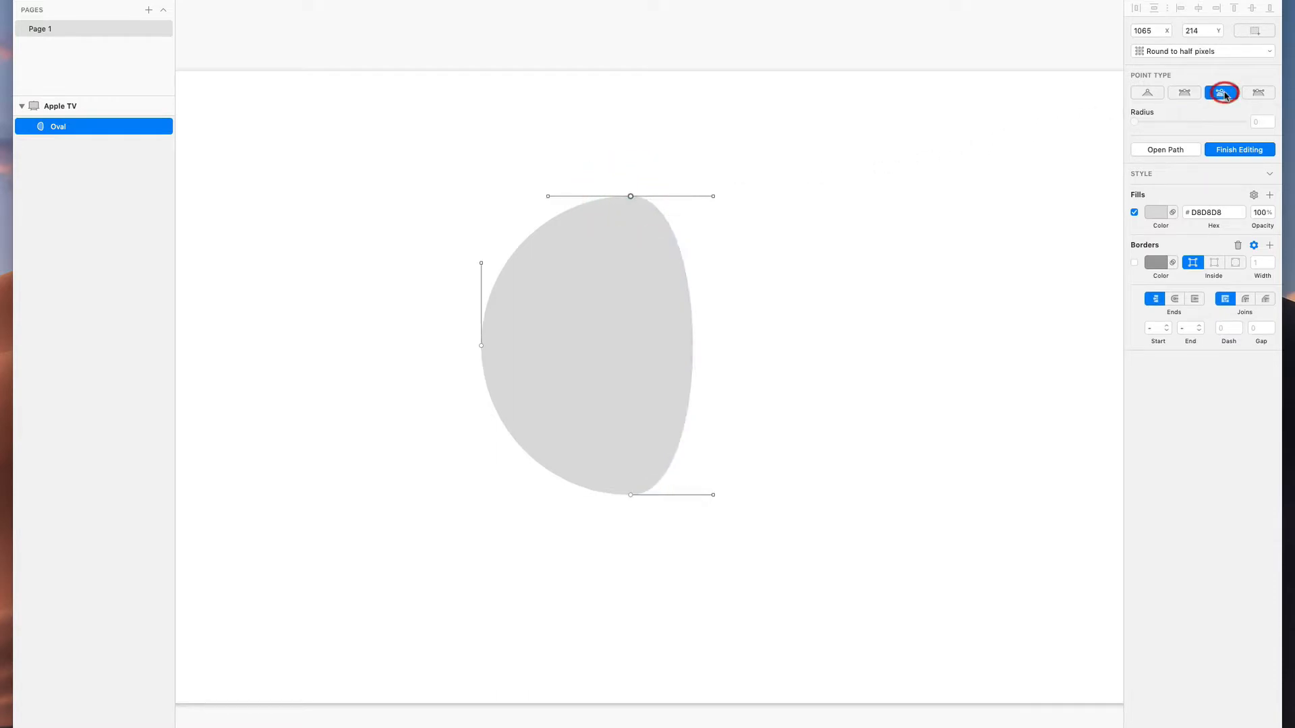
# Collapse the right-hand handles of the top and bottom points onto their anchors to make a semicircle, and finish editing
pyautogui.moveTo(712, 196); pyautogui.dragTo(630, 197)
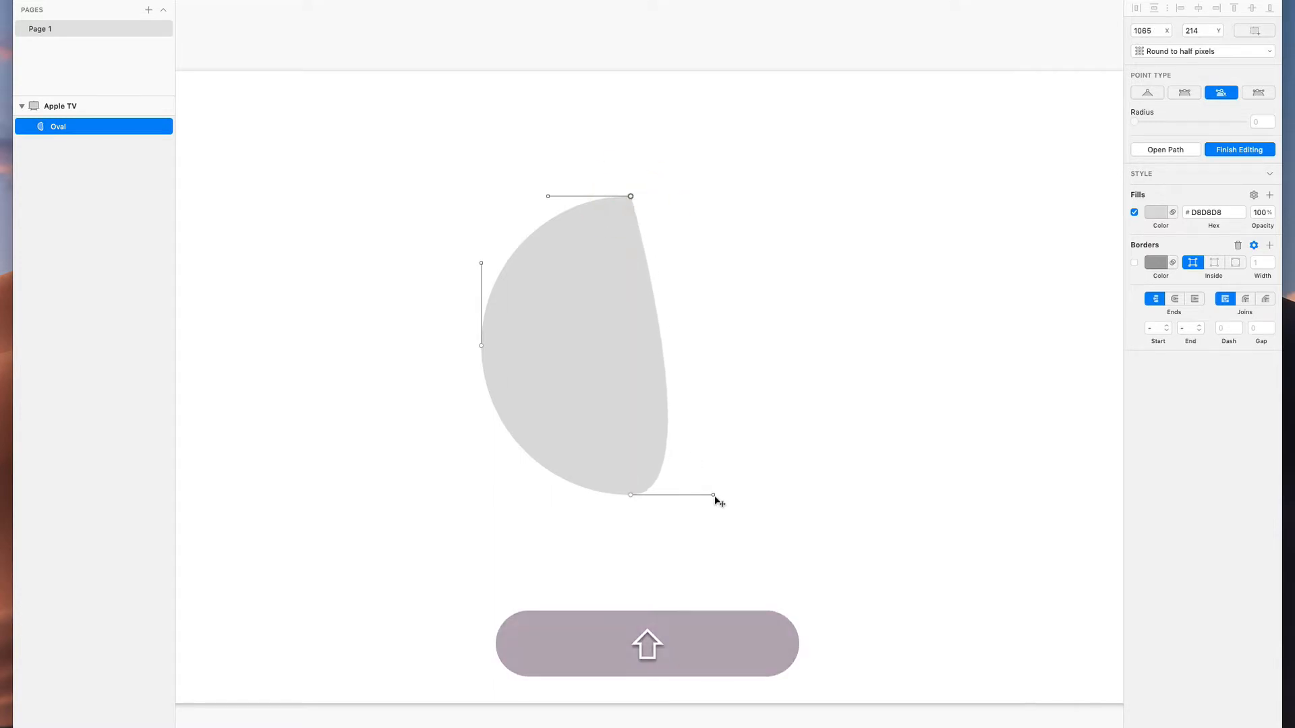
pyautogui.moveTo(713, 495); pyautogui.dragTo(631, 497)
pyautogui.press('Escape')
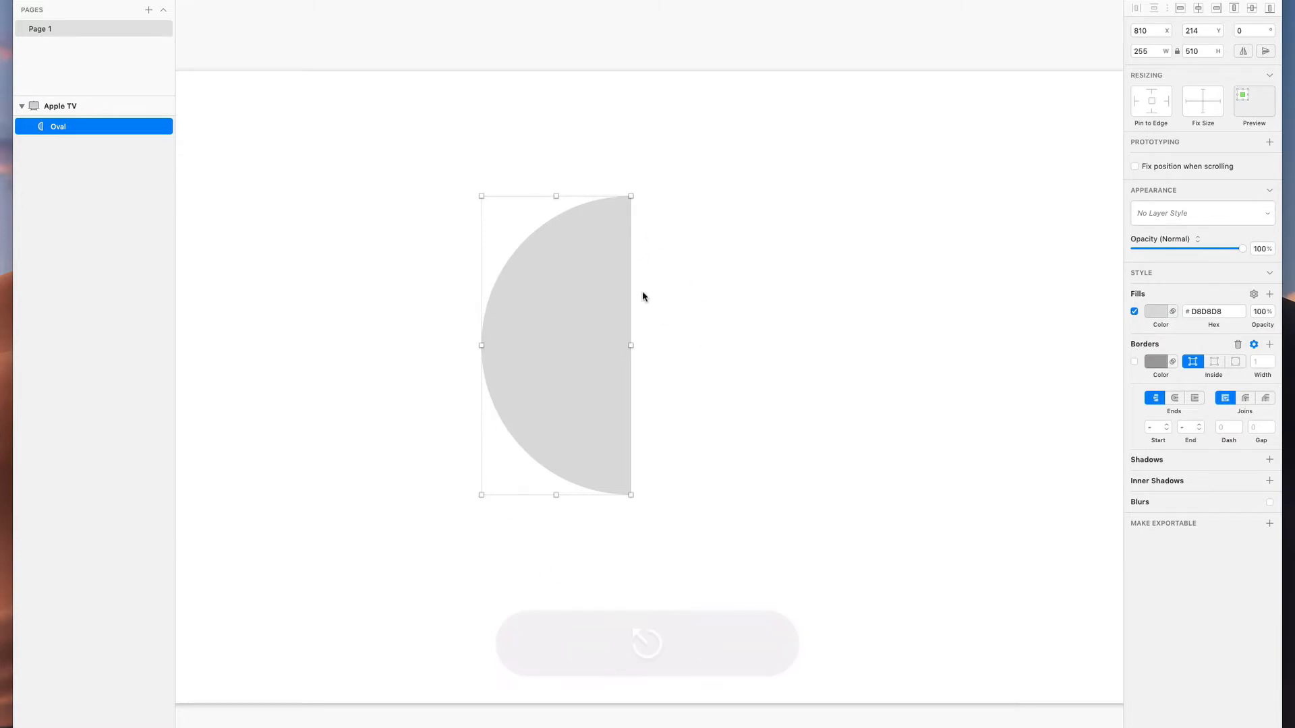
# Scale the semicircle down to about 182 × 364 and place it at about X 869, Y 285
pyautogui.moveTo(627, 195); pyautogui.dragTo(600, 286)
pyautogui.moveTo(587, 375); pyautogui.dragTo(601, 324)
pyautogui.click(669, 339)
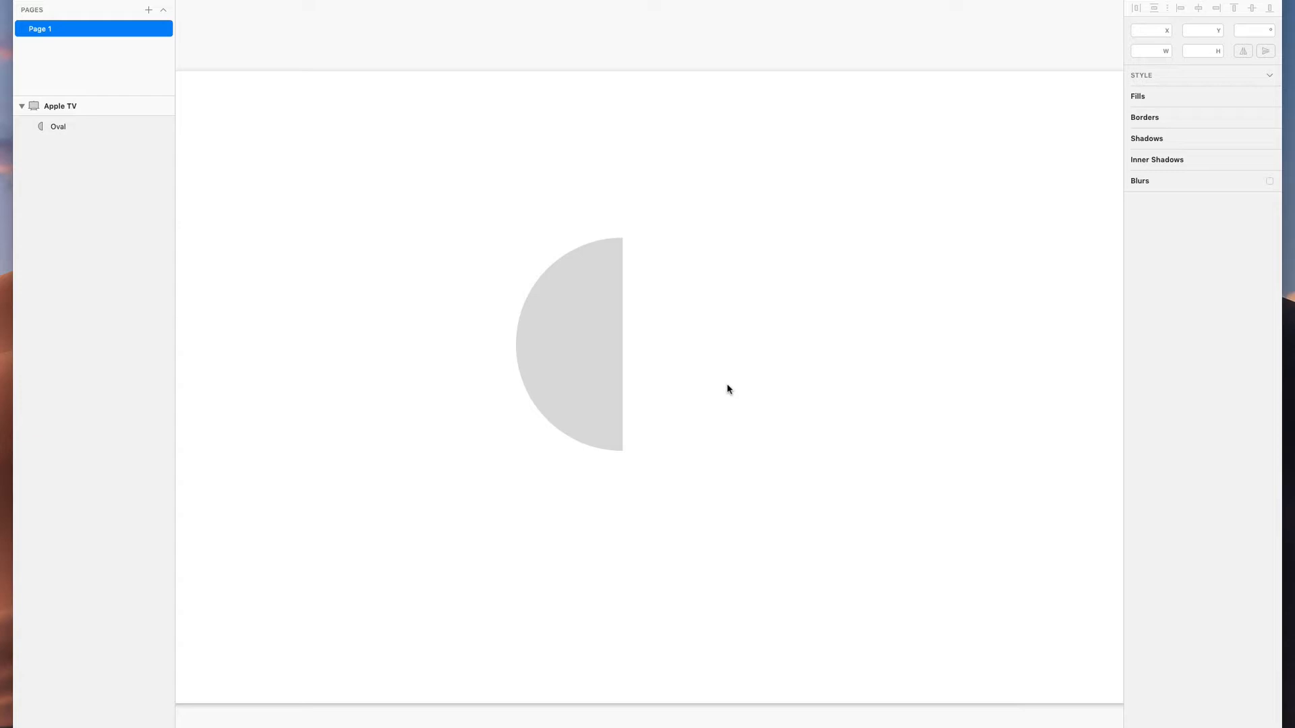
# Duplicate the semicircle to about X 1271, Y 292, and move the original left to about X 533, Y 283
pyautogui.click(558, 349)
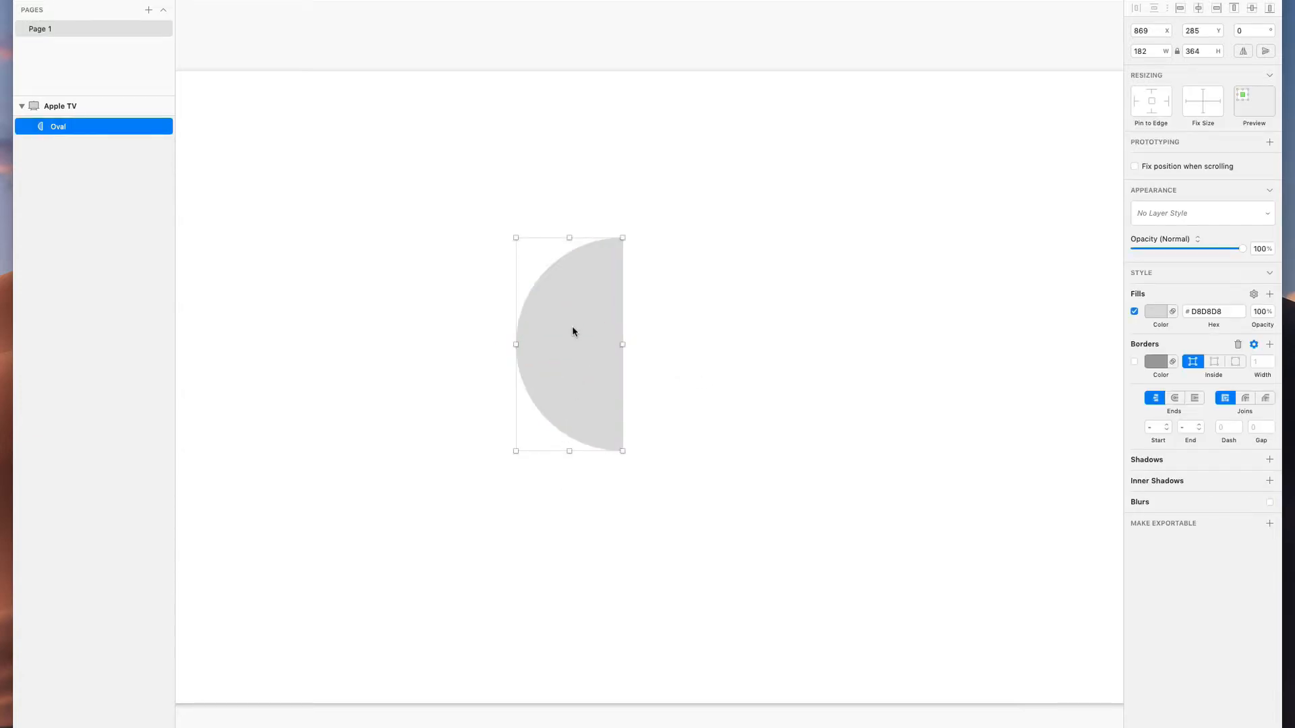
pyautogui.moveTo(572, 331); pyautogui.dragTo(808, 331)
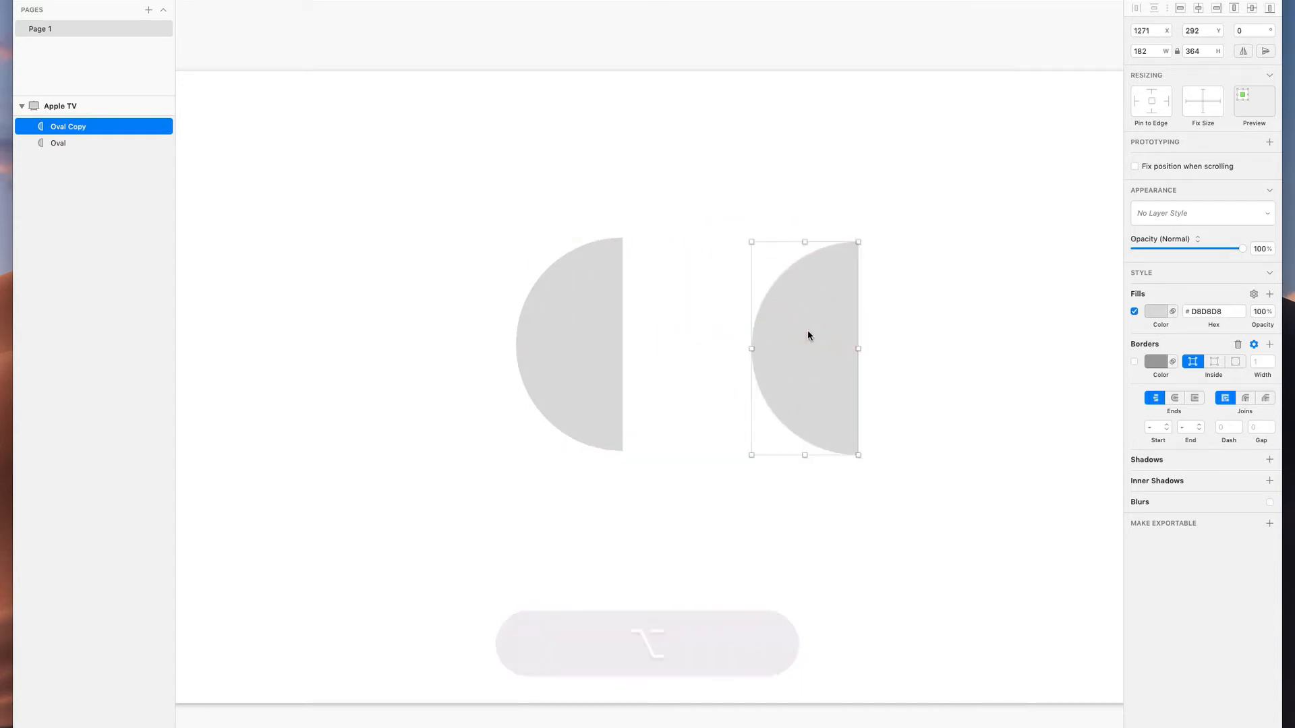
pyautogui.moveTo(577, 343); pyautogui.dragTo(380, 341)
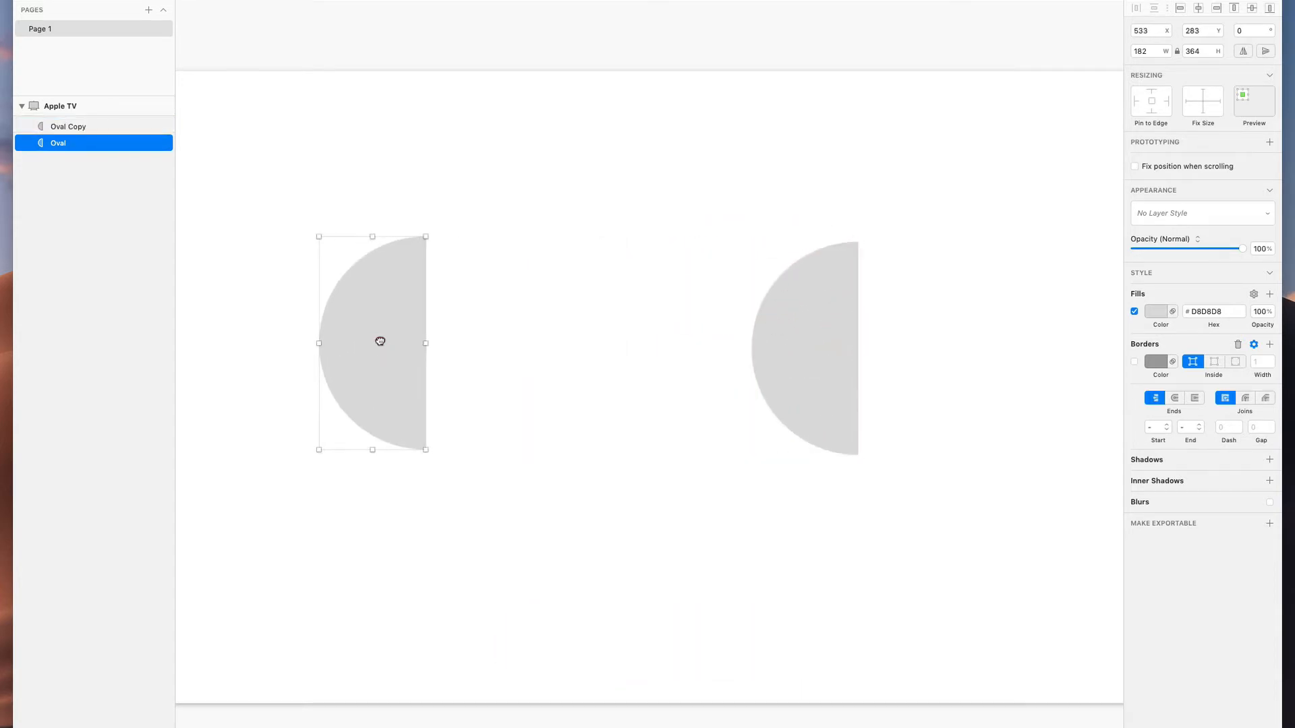
# Duplicate the original semicircle to about X 869, Y 283, and copy that duplicate to about X 1062, Y 283
pyautogui.press('super')
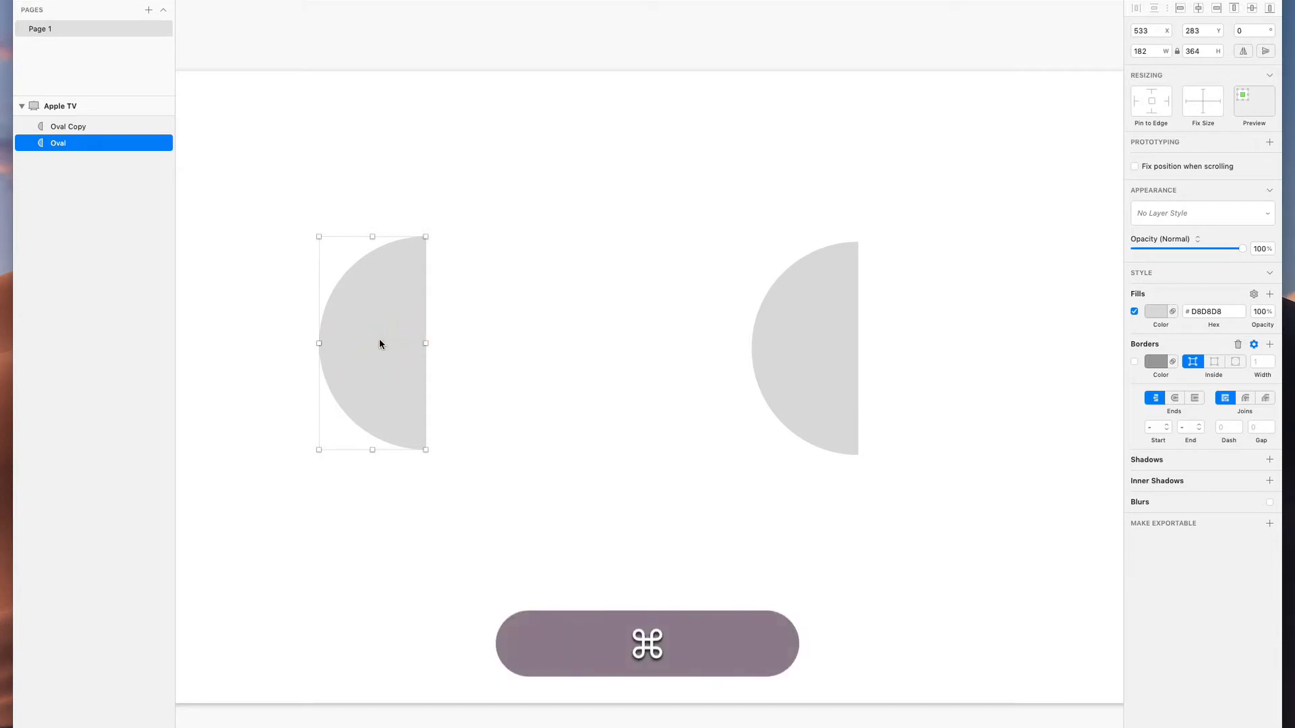
pyautogui.press('super+d')
pyautogui.moveTo(380, 342); pyautogui.dragTo(576, 343)
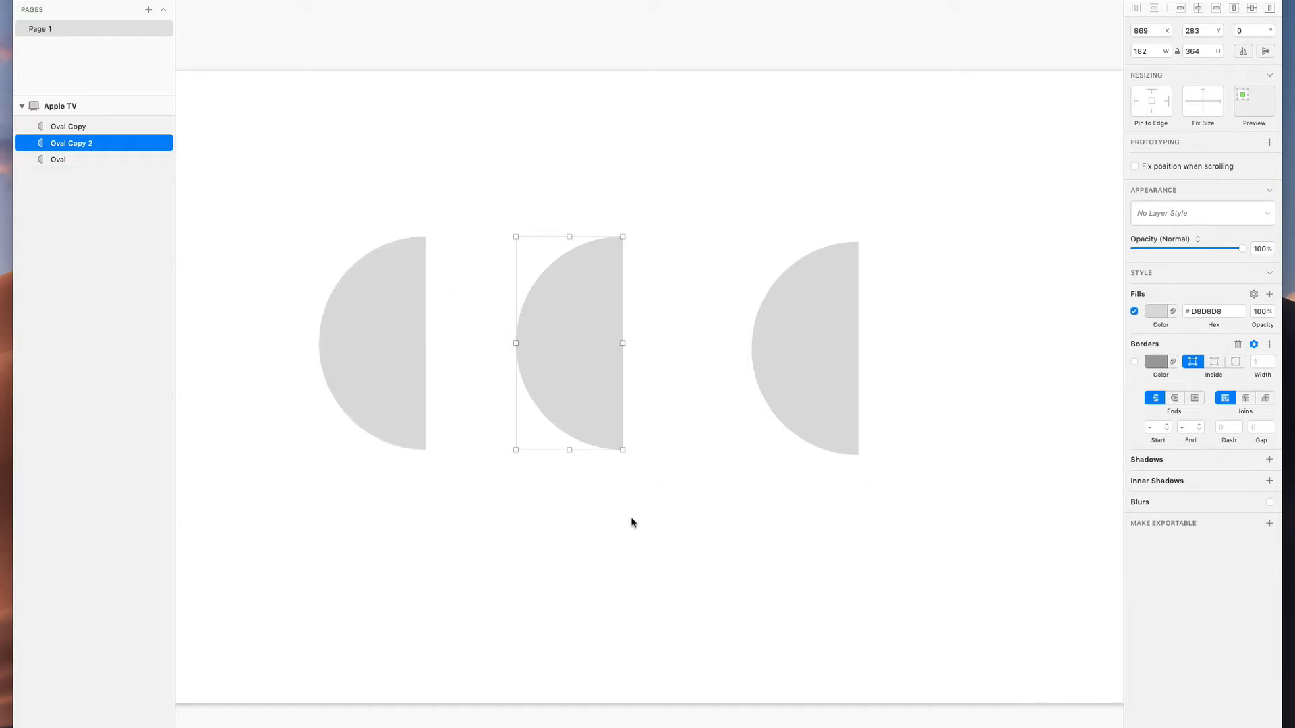
pyautogui.press('super+c')
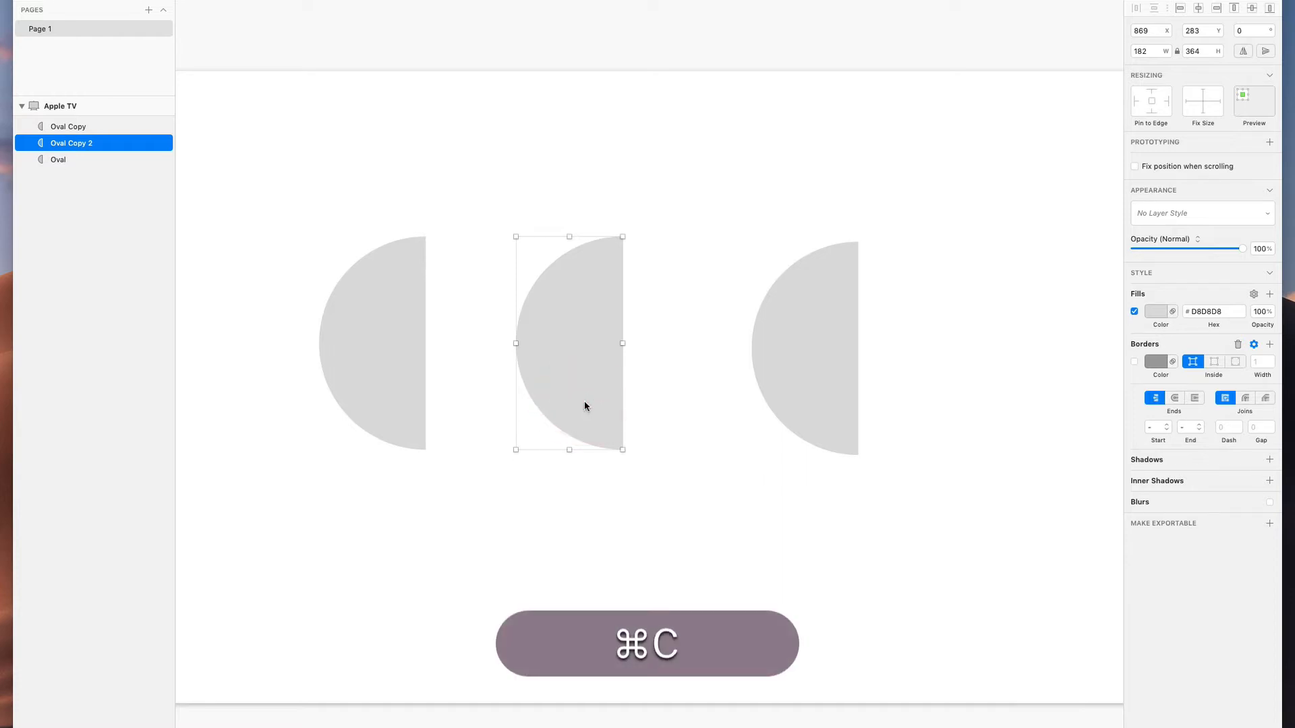
pyautogui.moveTo(583, 369); pyautogui.dragTo(694, 366)
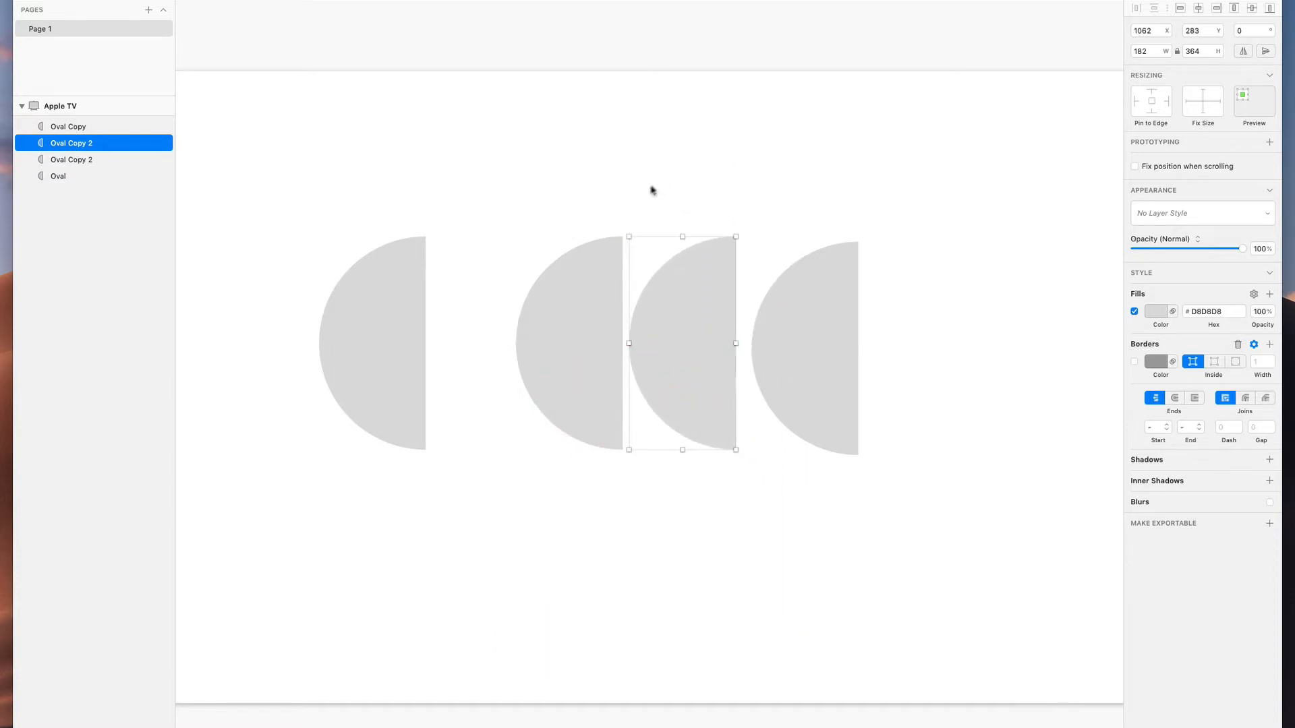
# Delete the three semicircle copies, and place the original at about X 859, Y 283 with a duplicate at about X 1174
pyautogui.moveTo(509, 227); pyautogui.dragTo(1013, 441)
pyautogui.press('BackSpace')
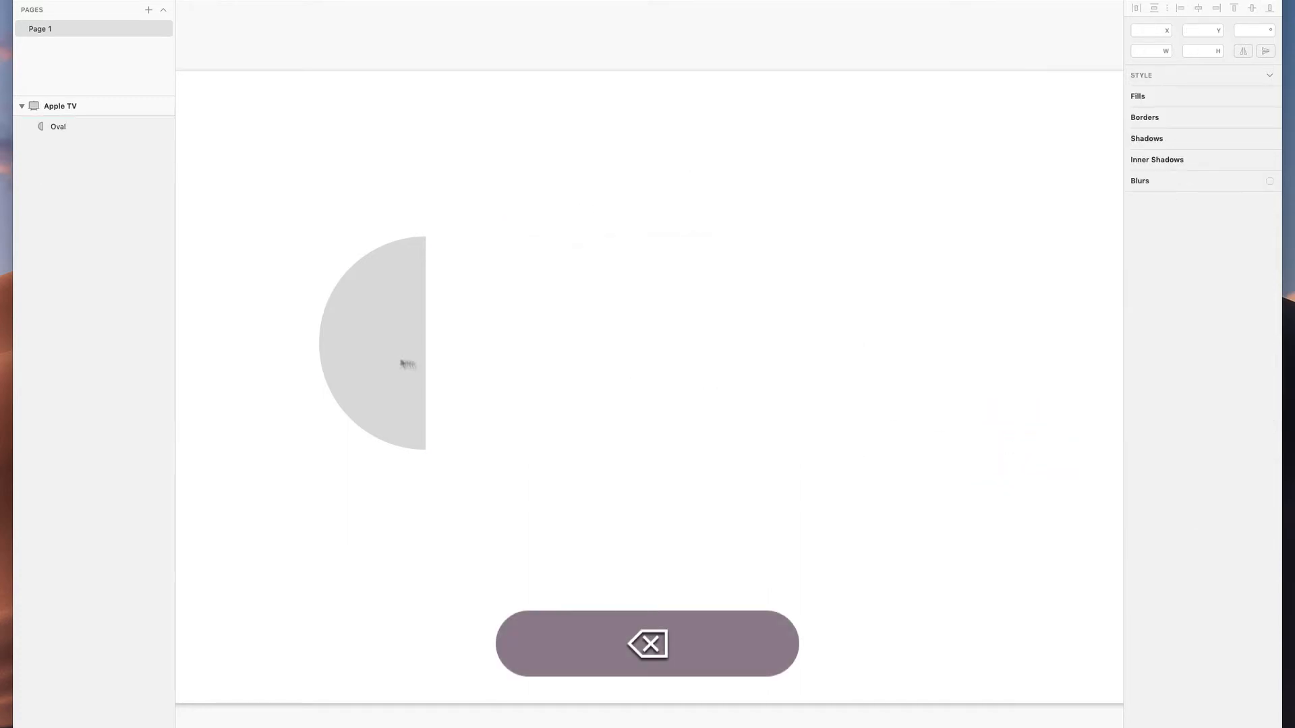
pyautogui.moveTo(399, 364); pyautogui.dragTo(747, 334)
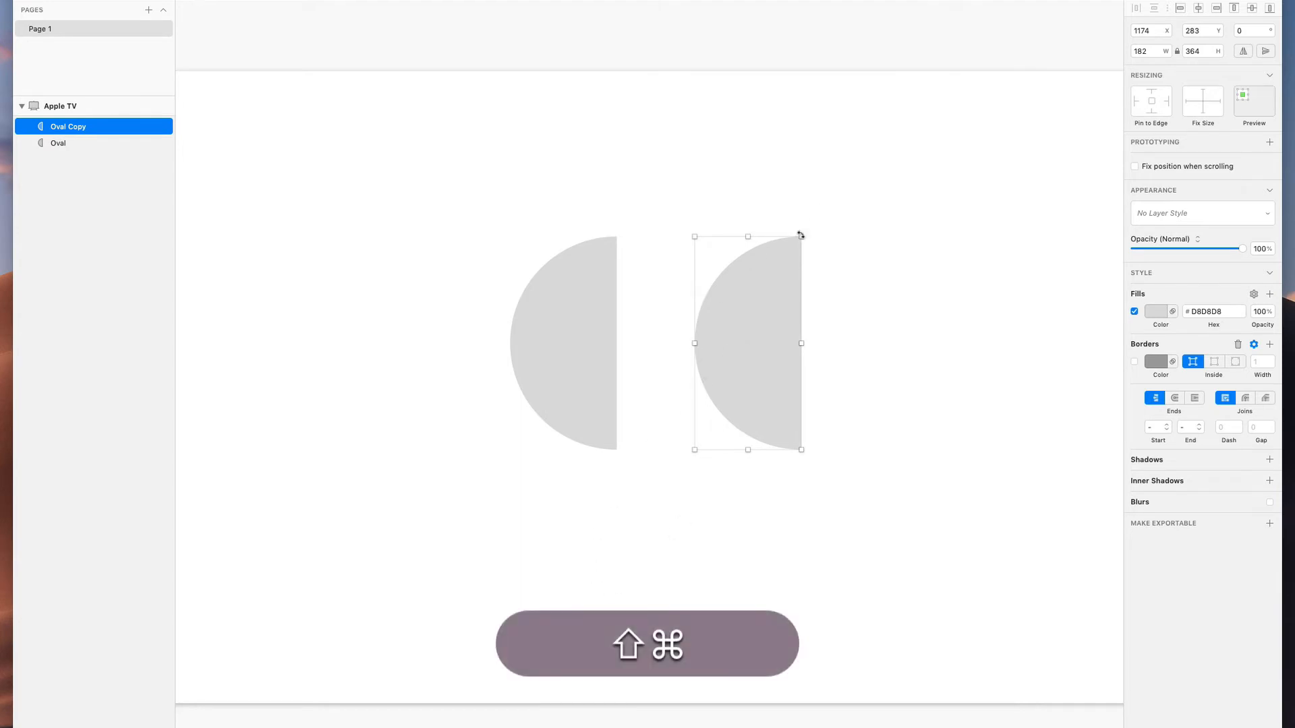
# Rotate the duplicated semicircle to 75°, and undo both the rotation and the duplication
pyautogui.press('shift+super+r')
pyautogui.moveTo(812, 215); pyautogui.dragTo(847, 354)
pyautogui.press('shift')
pyautogui.press('alt')
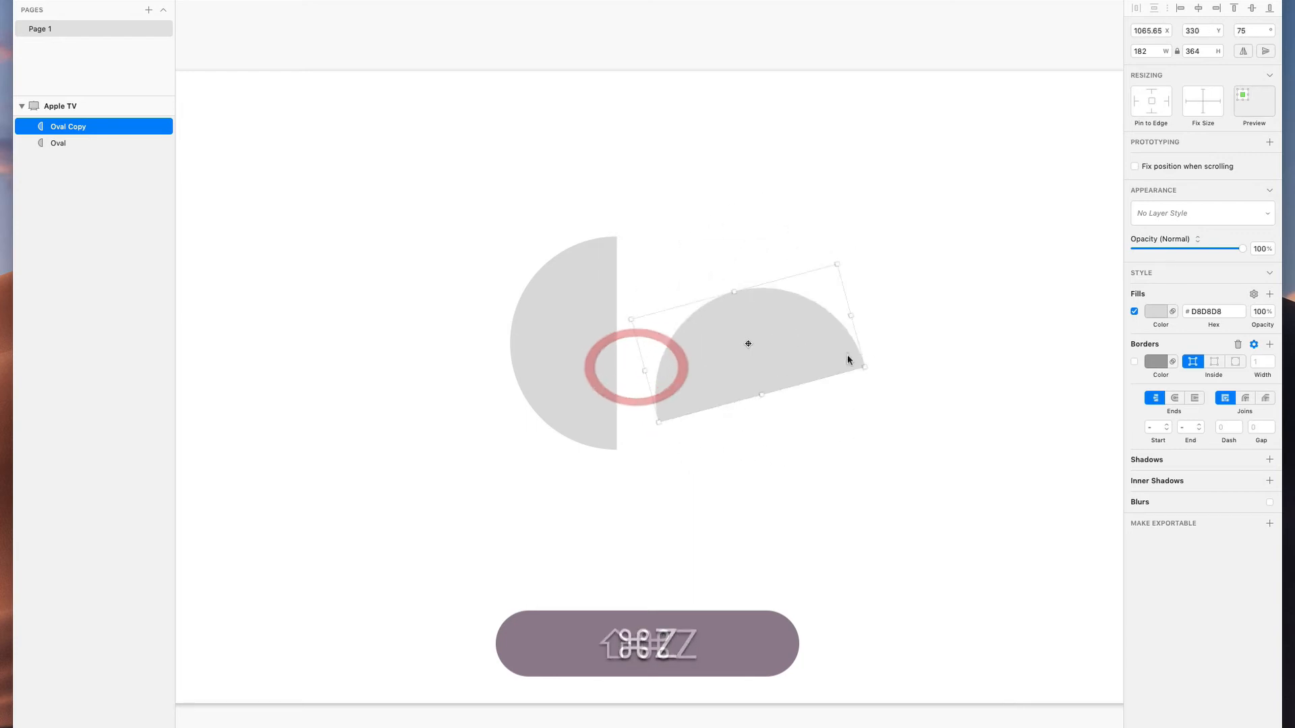
pyautogui.press('super+z')
# Duplicate the semicircle horizontally to about X 1181, Y 283, keeping it level with the original
pyautogui.click(568, 361)
pyautogui.press('alt')
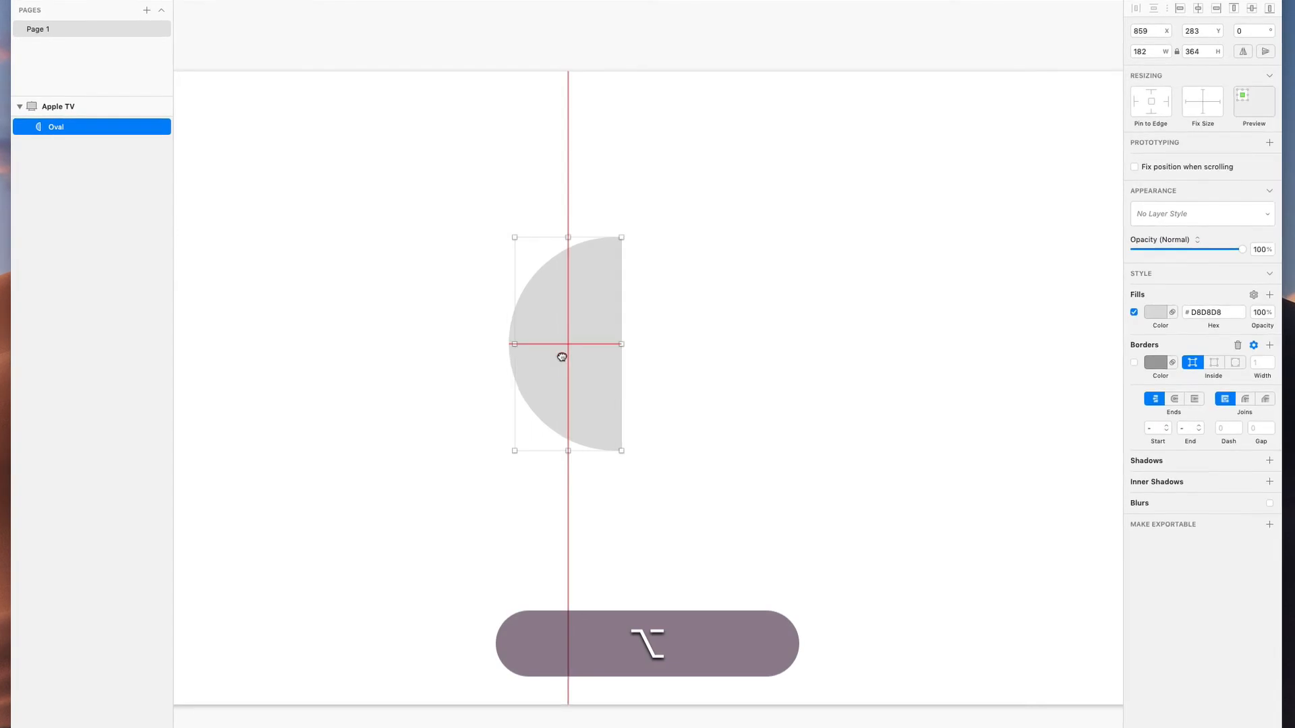
pyautogui.press('shift')
pyautogui.moveTo(569, 361); pyautogui.dragTo(738, 358)
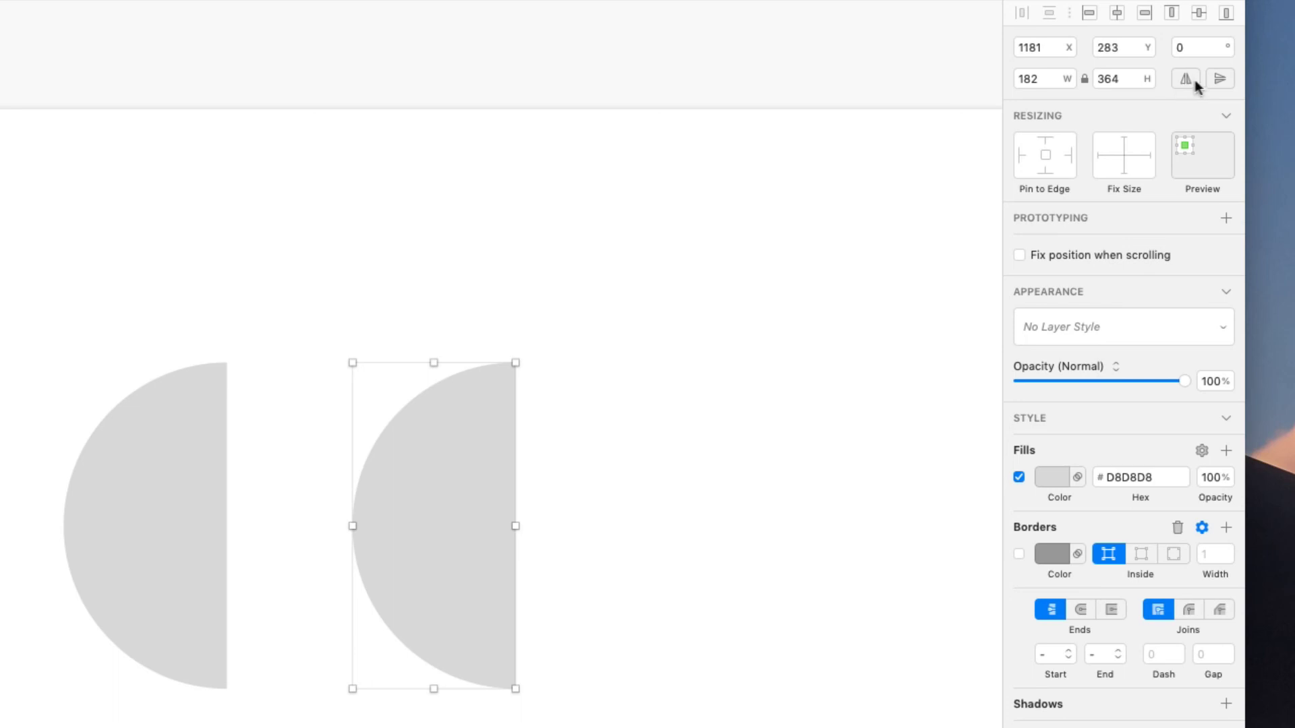
# Flip the copied semicircle horizontally and move it against the original's straight edge to form a full circle
pyautogui.click(1185, 81)
pyautogui.click(1186, 81)
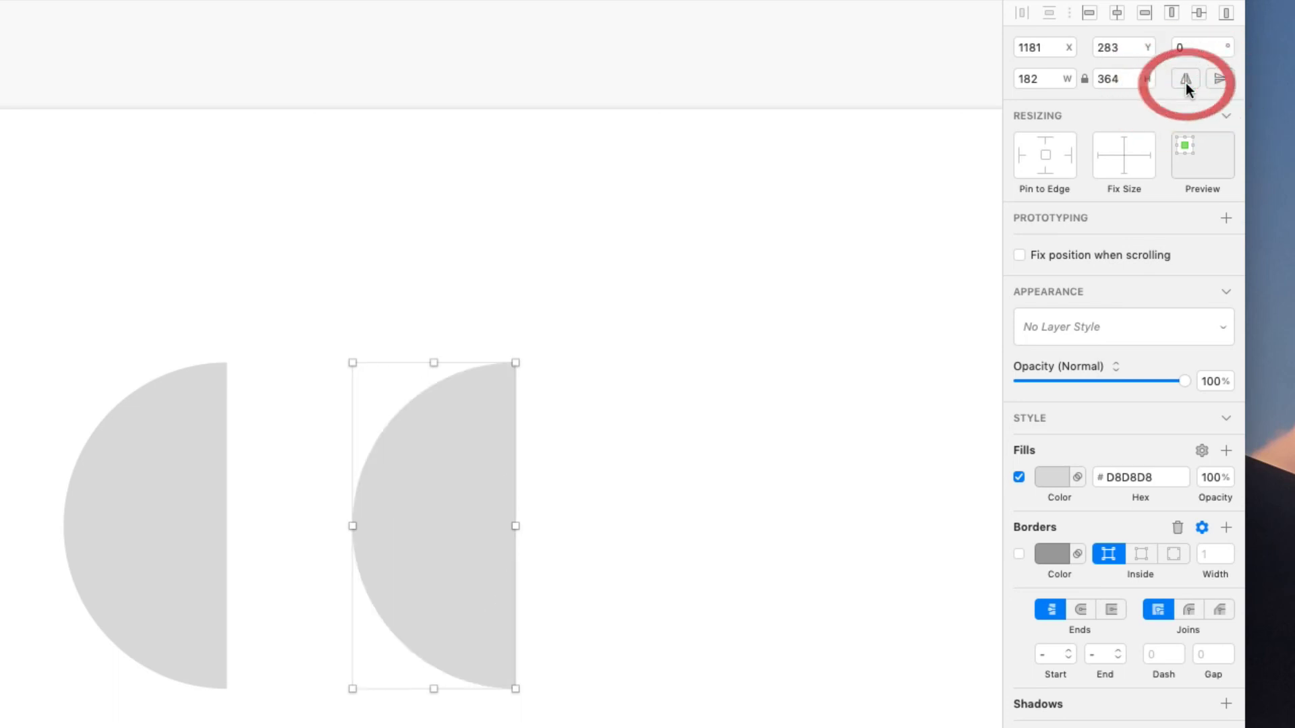
pyautogui.click(1186, 81)
pyautogui.moveTo(401, 482); pyautogui.dragTo(310, 480)
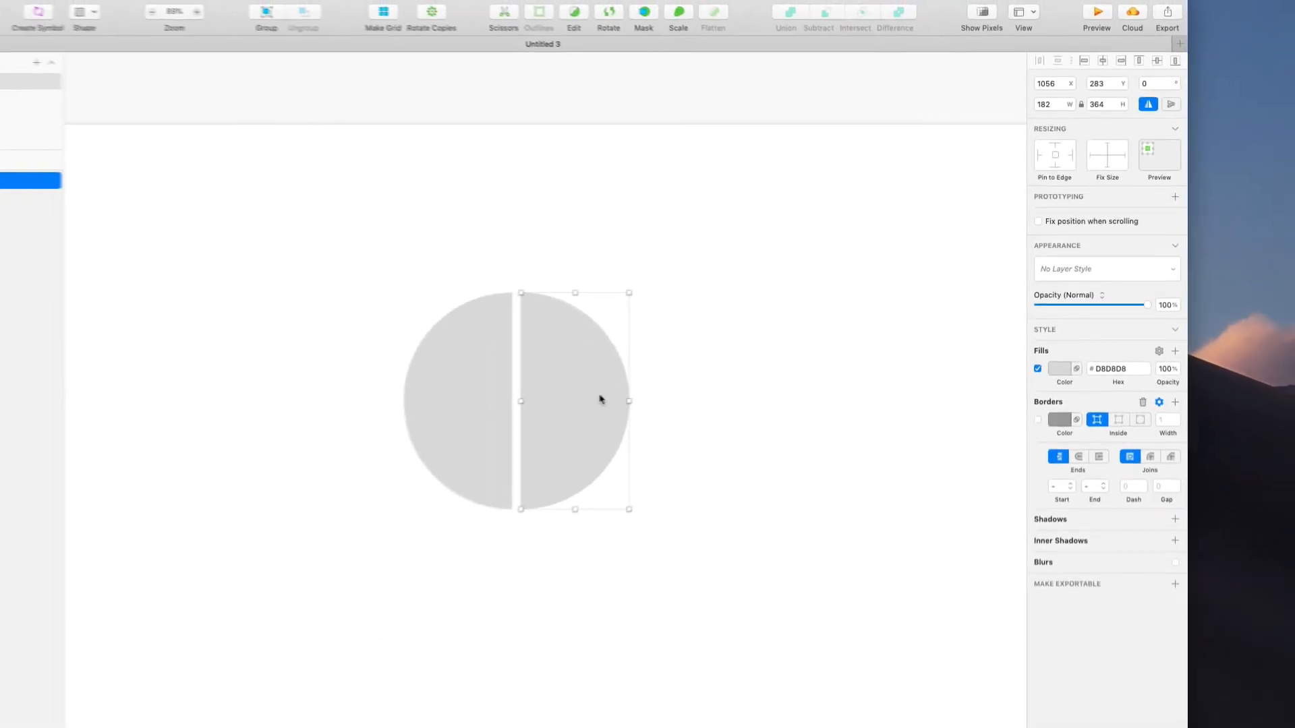
pyautogui.moveTo(567, 399); pyautogui.dragTo(563, 395)
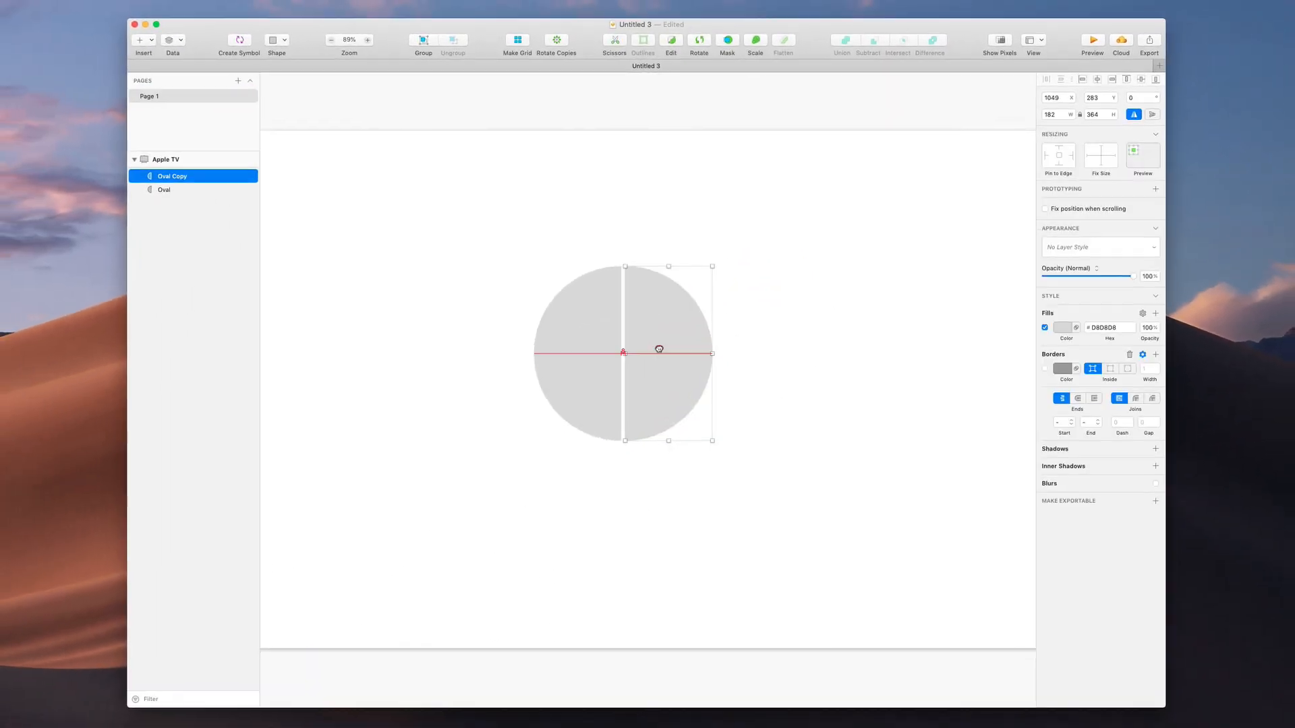
pyautogui.moveTo(659, 349); pyautogui.dragTo(656, 352)
pyautogui.click(737, 315)
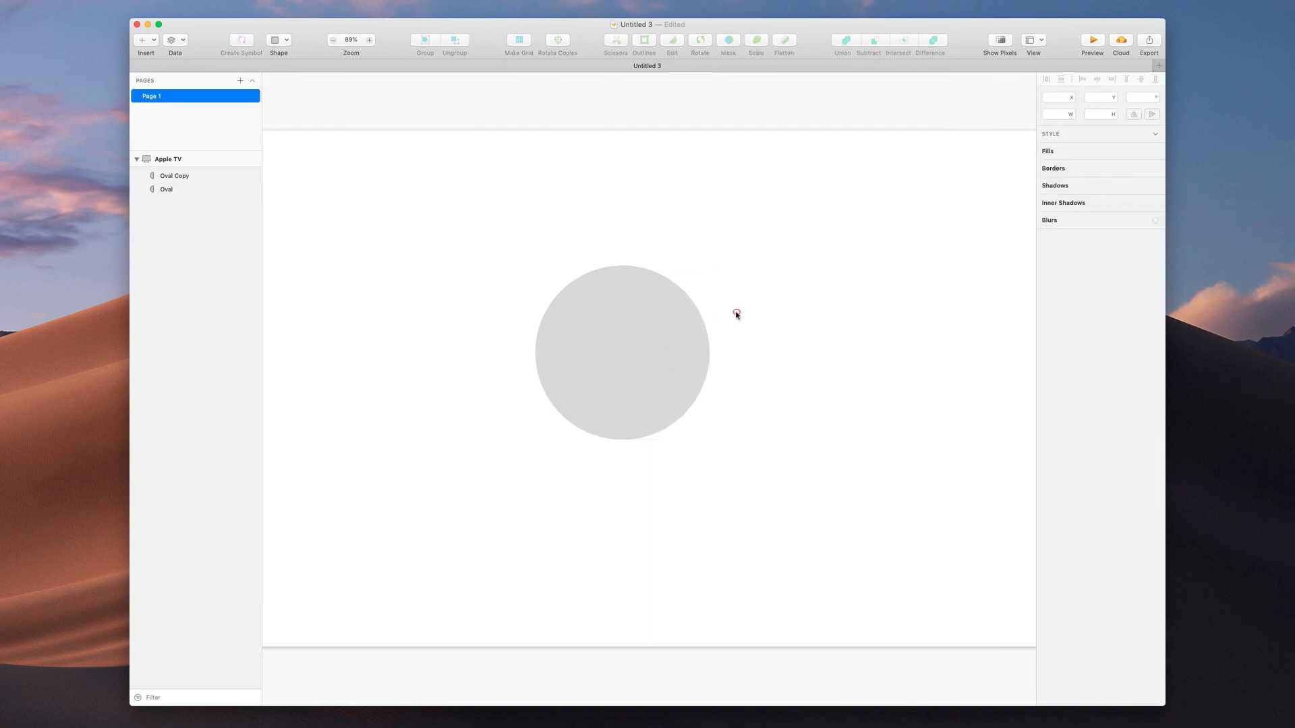
# Examine the seam between the two semicircles at high magnification, and return to an overview of the whole circle
pyautogui.scroll(5, 654, 225)
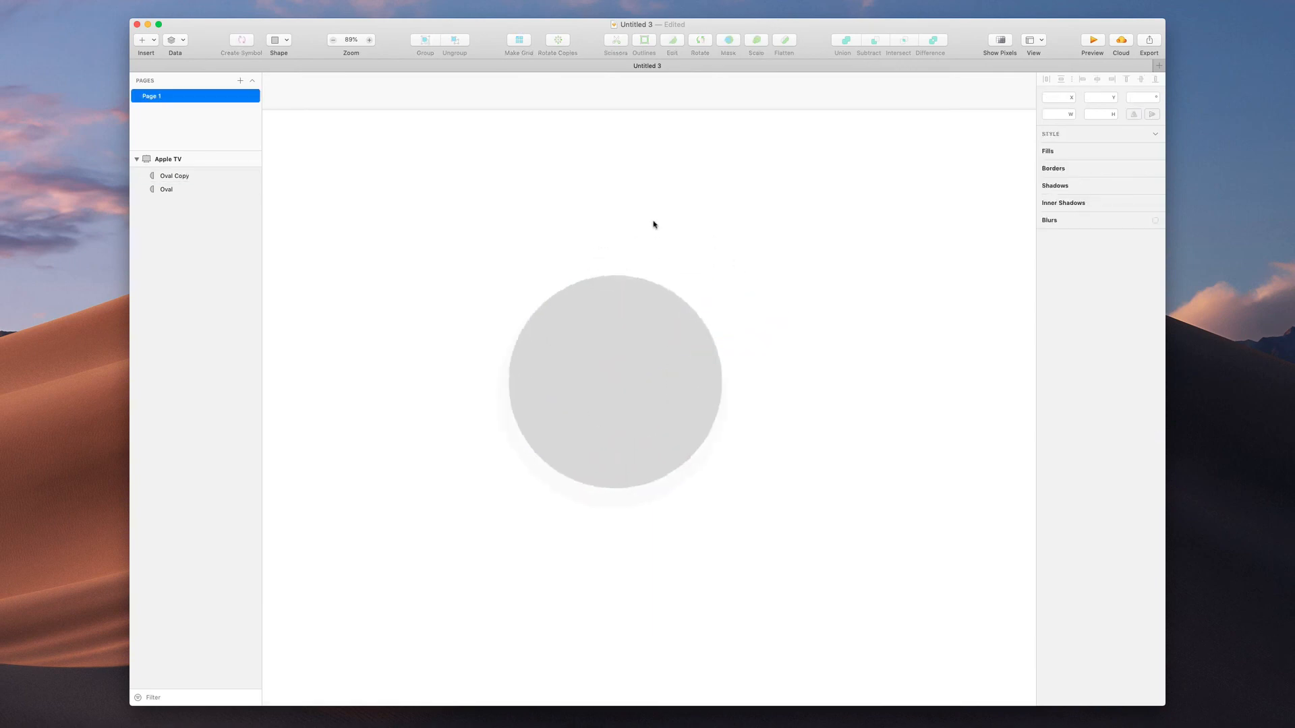
pyautogui.scroll(-3, 653, 225)
pyautogui.scroll(8, 706, 240)
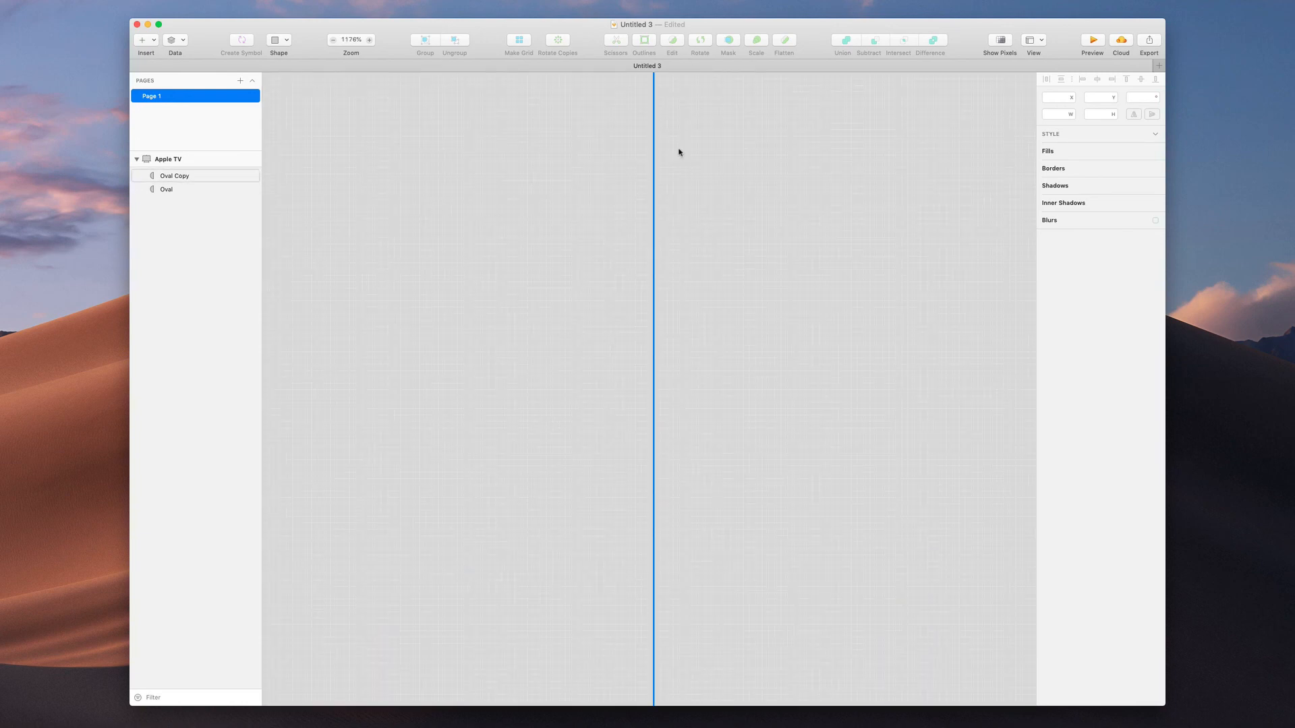
pyautogui.scroll(6, 679, 152)
pyautogui.scroll(-15, 454, 151)
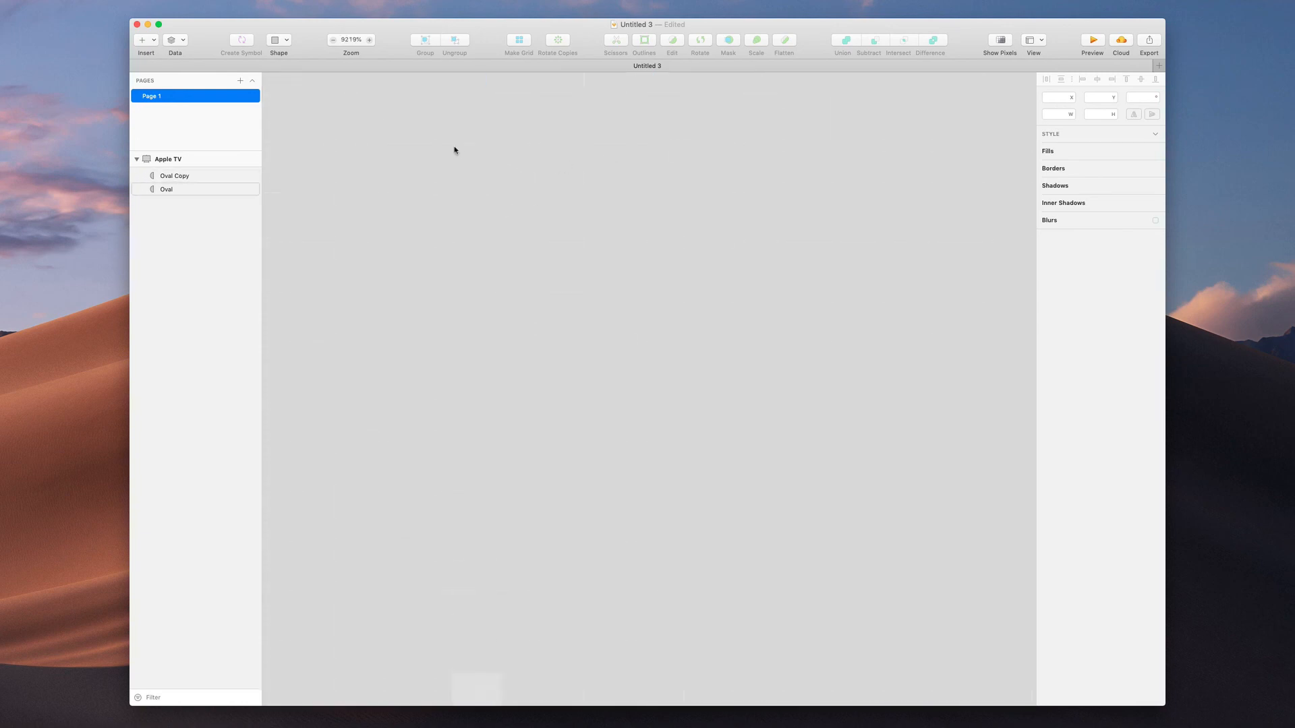
pyautogui.scroll(5, 538, 216)
pyautogui.hscroll(-5, 537, 217)
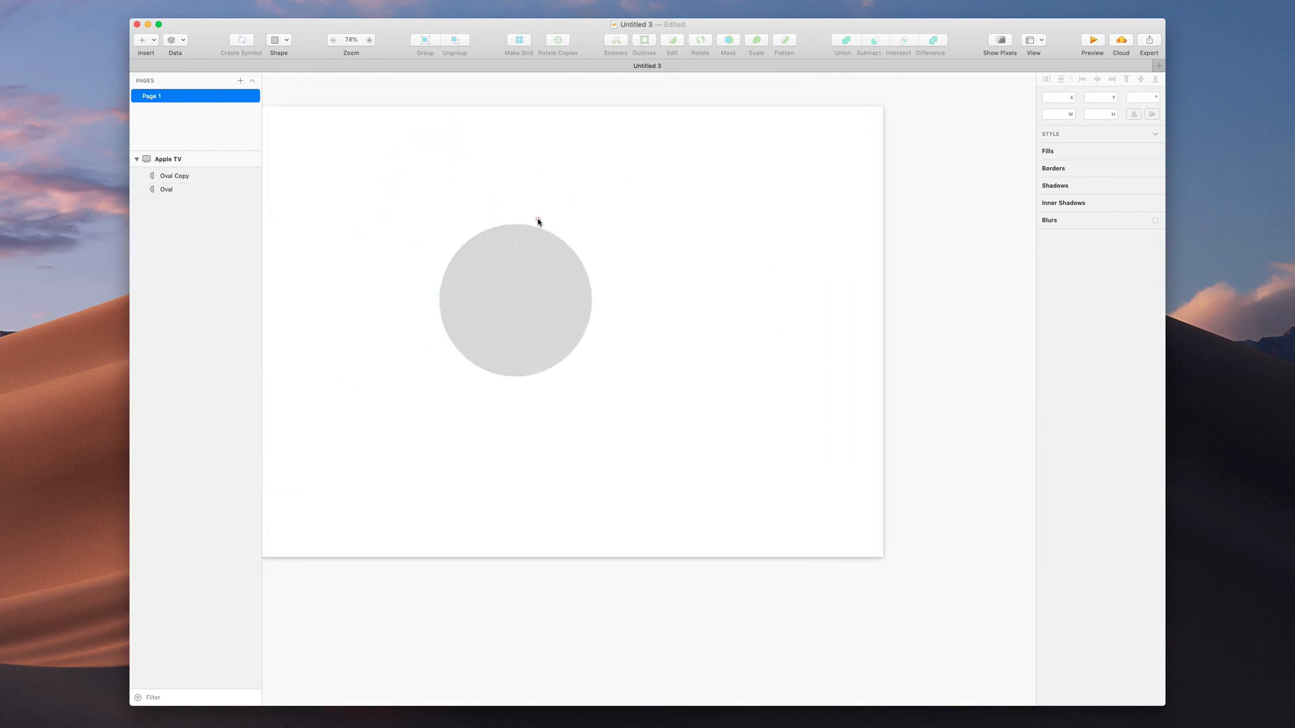